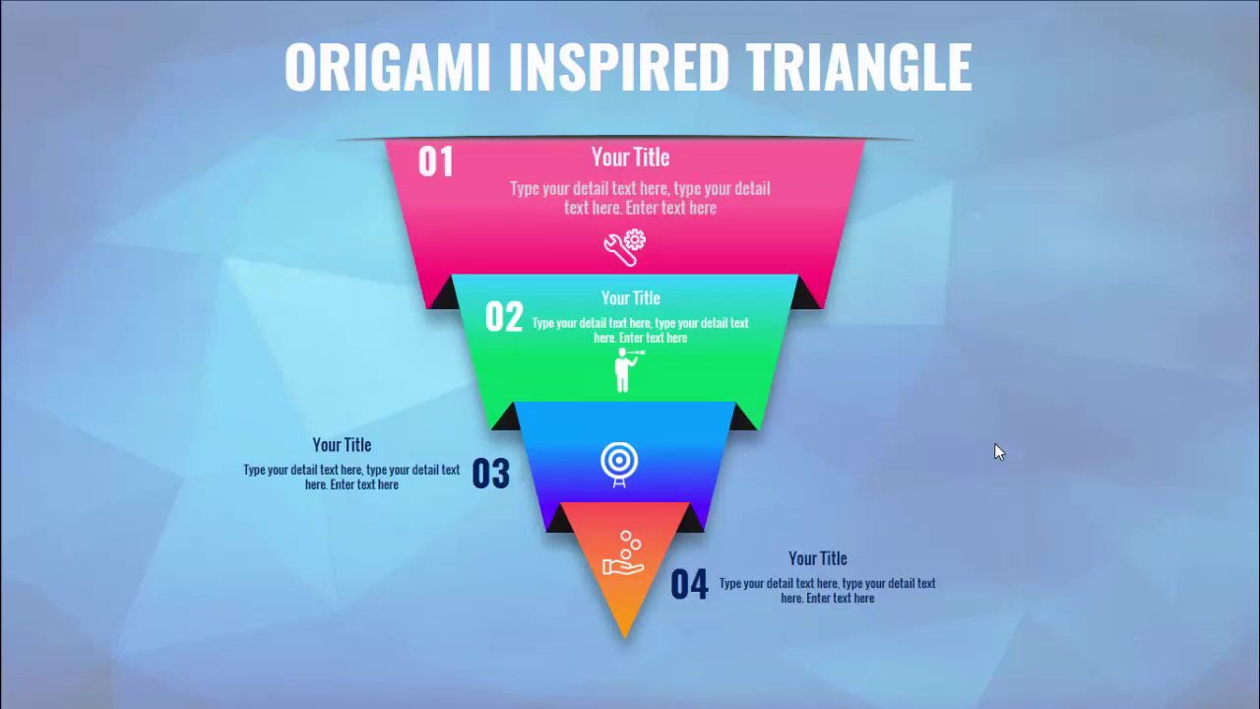
End the slide show and go to the blank second slide.
key("Escape")
left_click(130, 302)
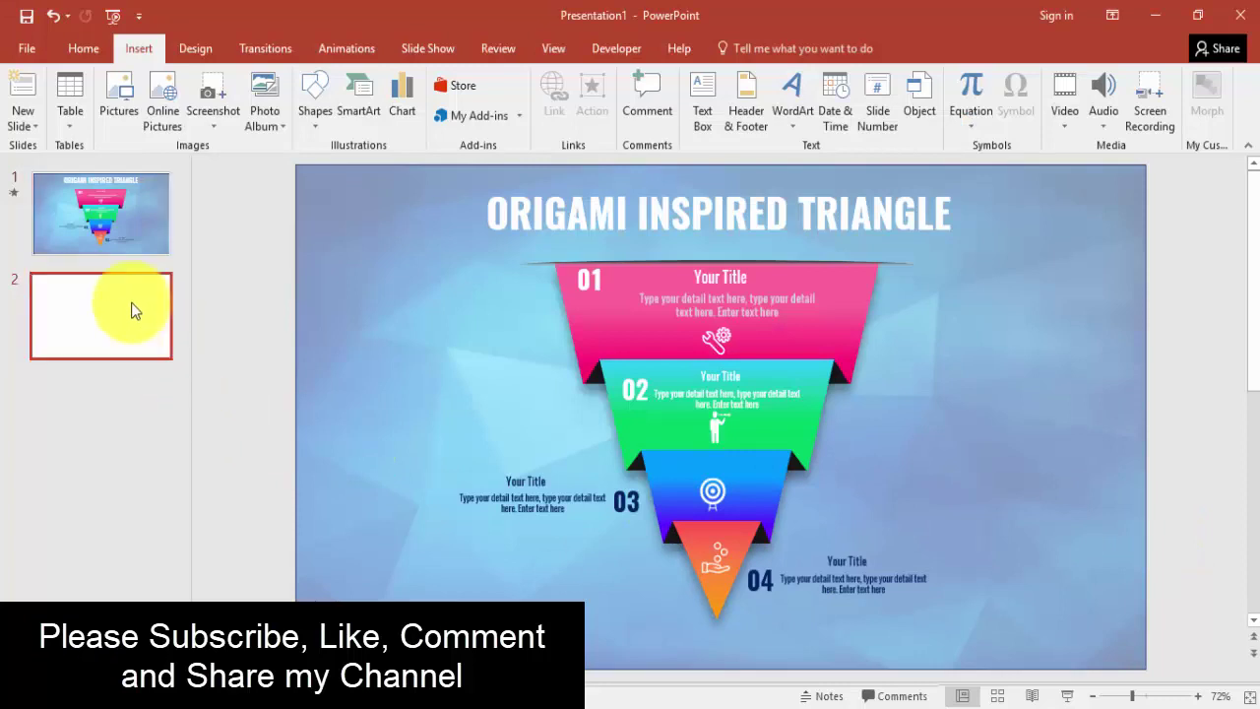
Draw an isosceles triangle near the slide centre and remove its outline.
left_click(317, 117)
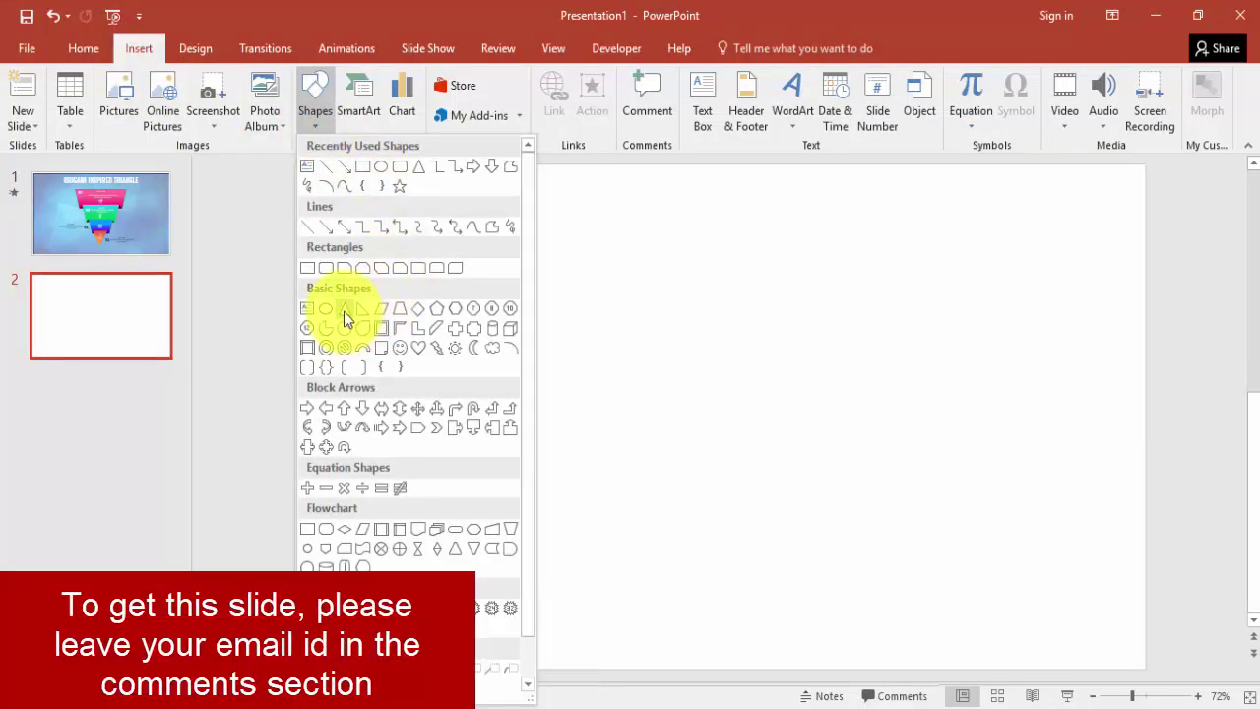
left_click(344, 311)
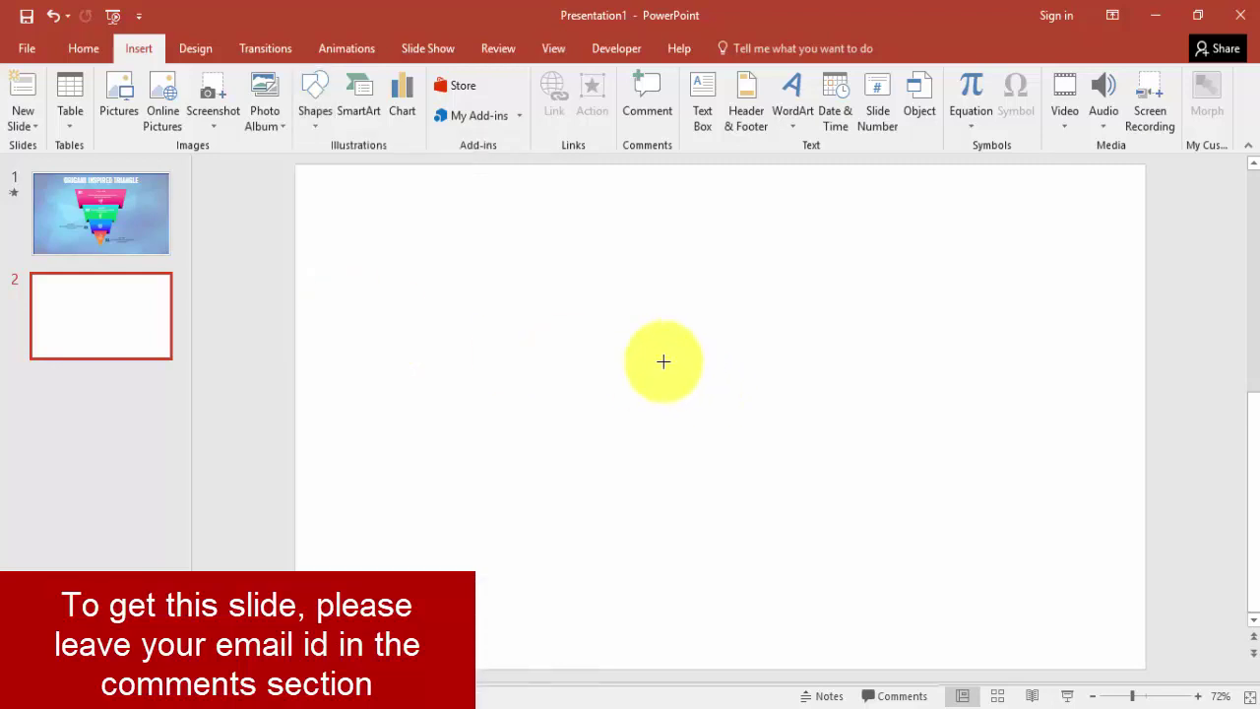
left_click_drag(653, 374, 729, 476)
left_click(472, 105)
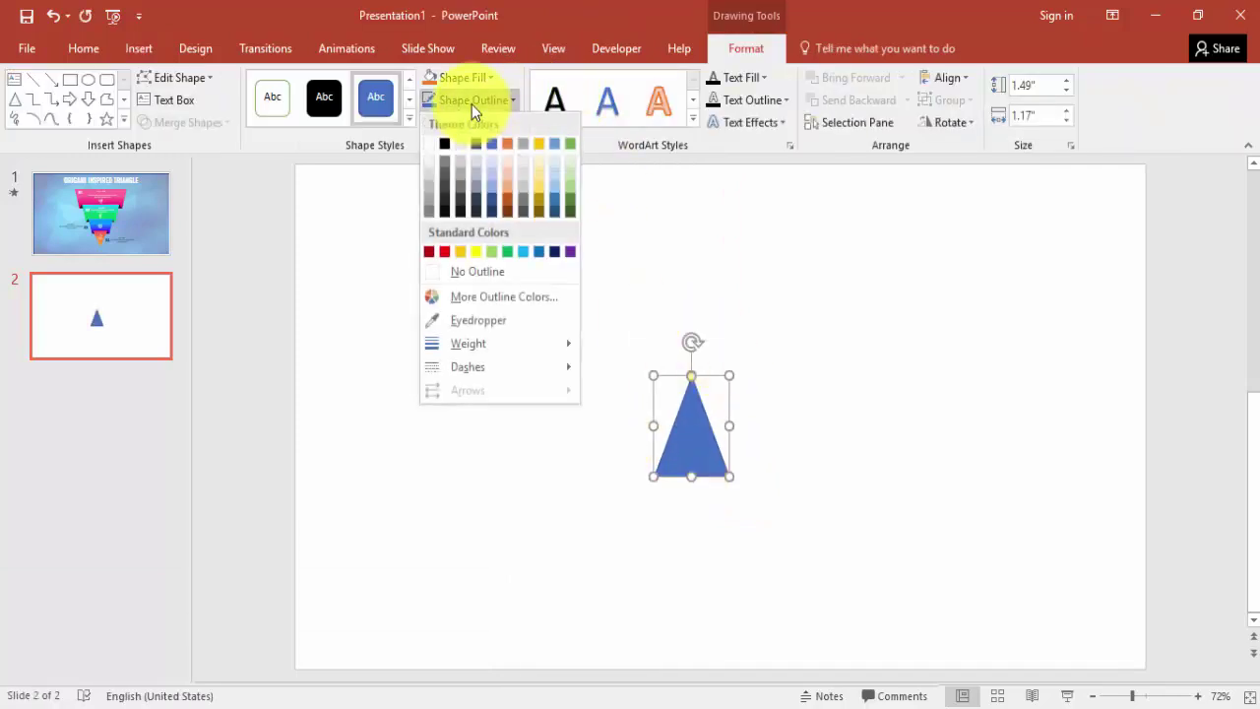
left_click(472, 269)
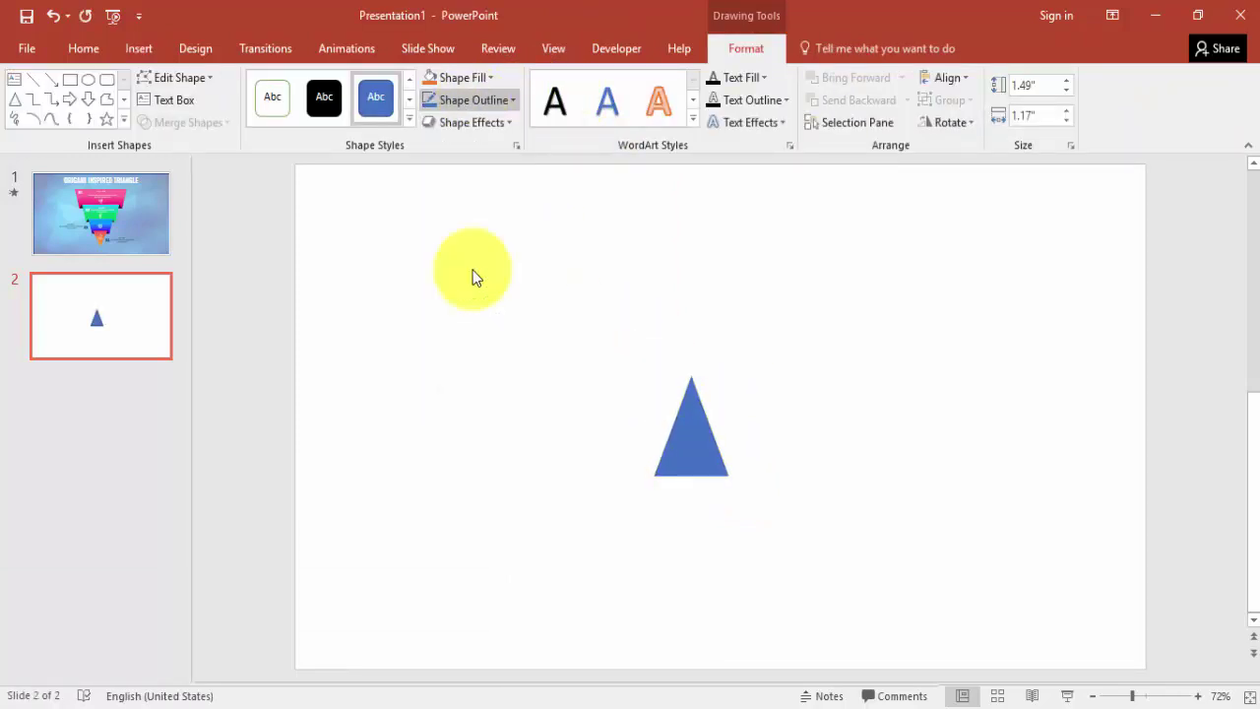
Flip the triangle upside down and move it lower on the slide.
left_click(956, 126)
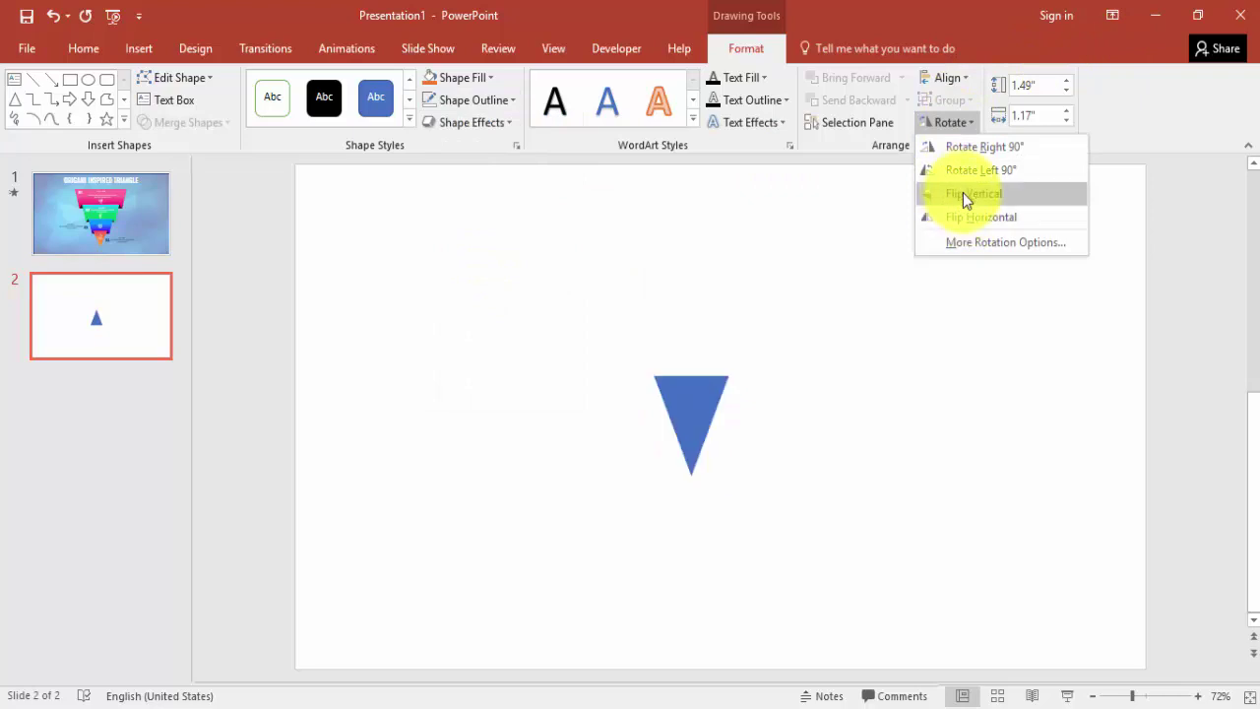
left_click(990, 198)
left_click_drag(711, 403, 707, 531)
left_click(793, 483)
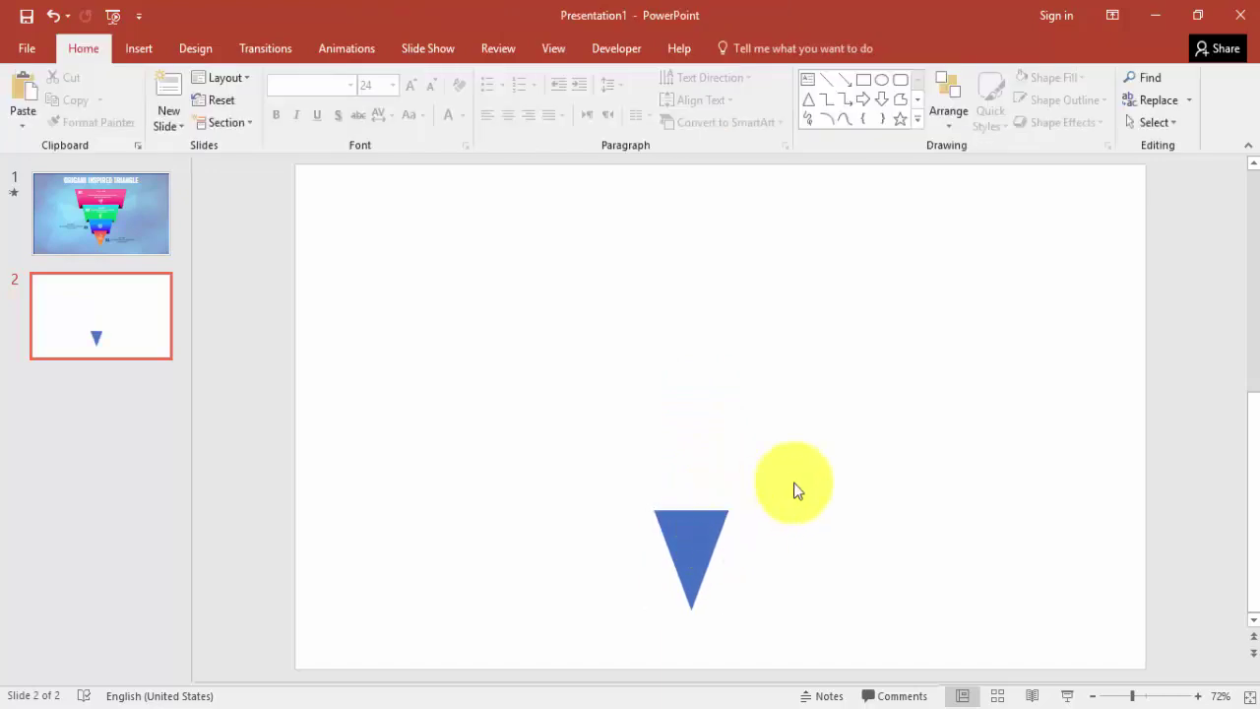
Draw a trapezoid just above the inverted triangle.
left_click(141, 50)
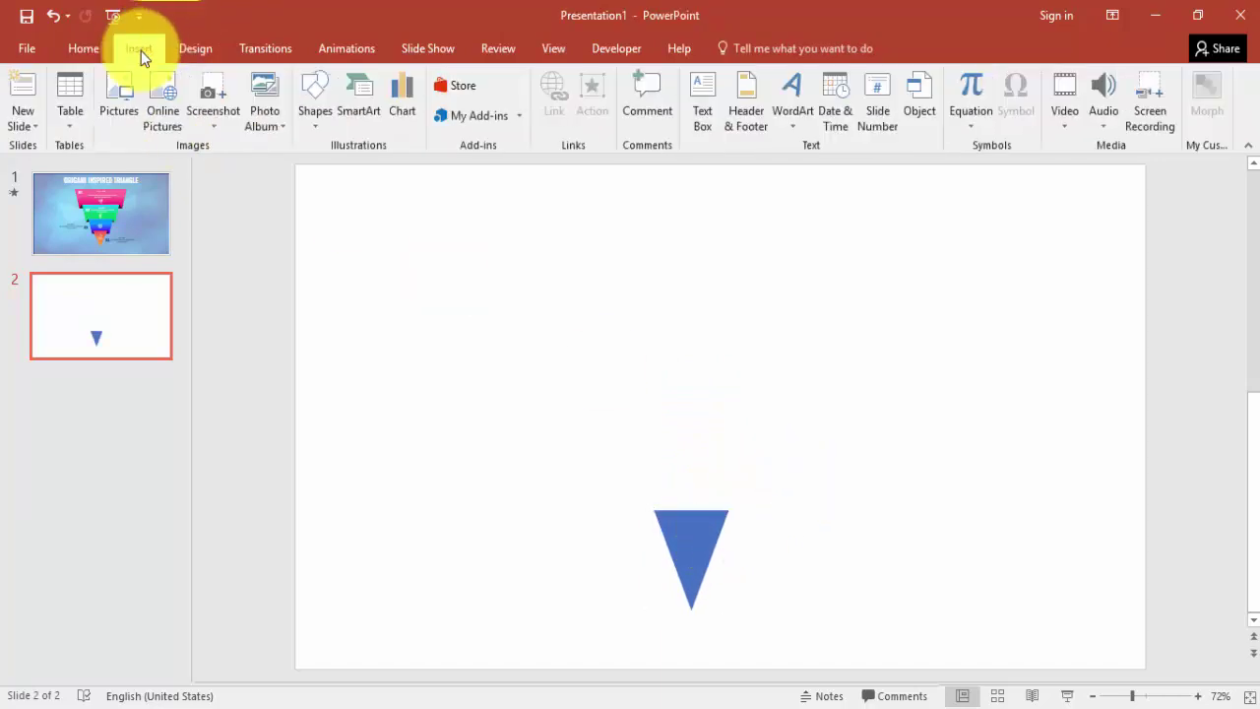
left_click(315, 123)
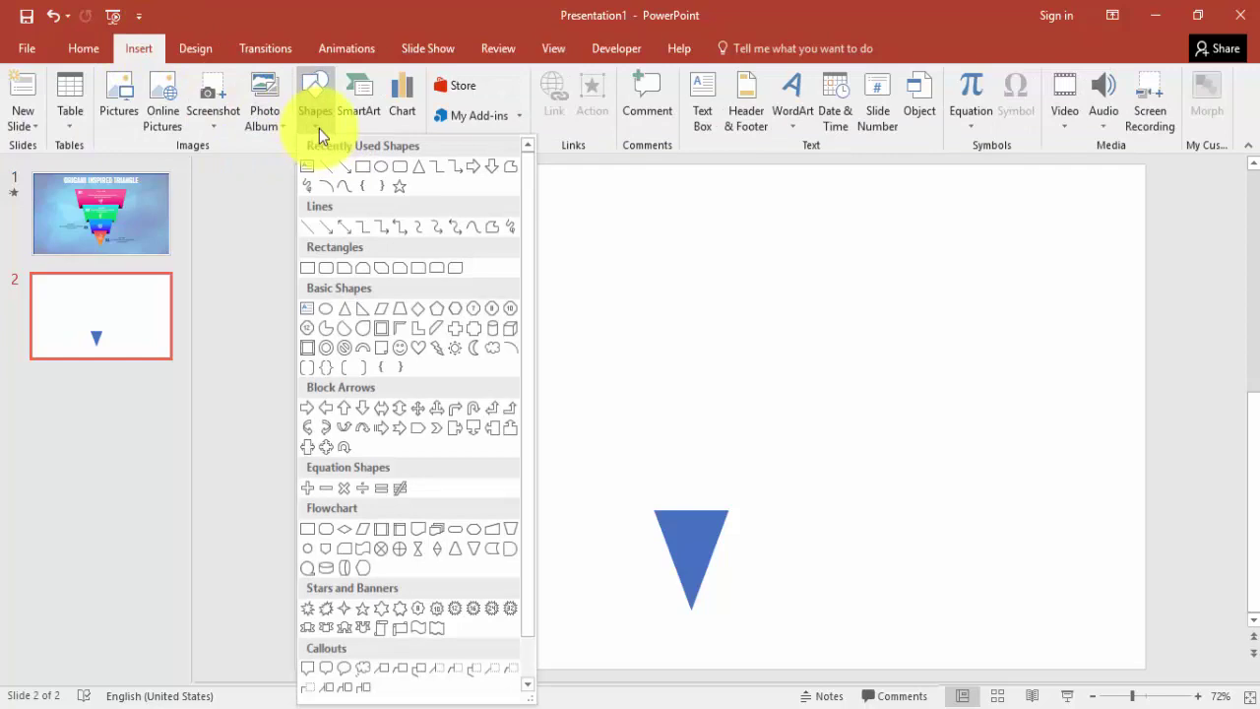
left_click(398, 313)
left_click_drag(577, 385, 793, 483)
left_click_drag(703, 408, 715, 438)
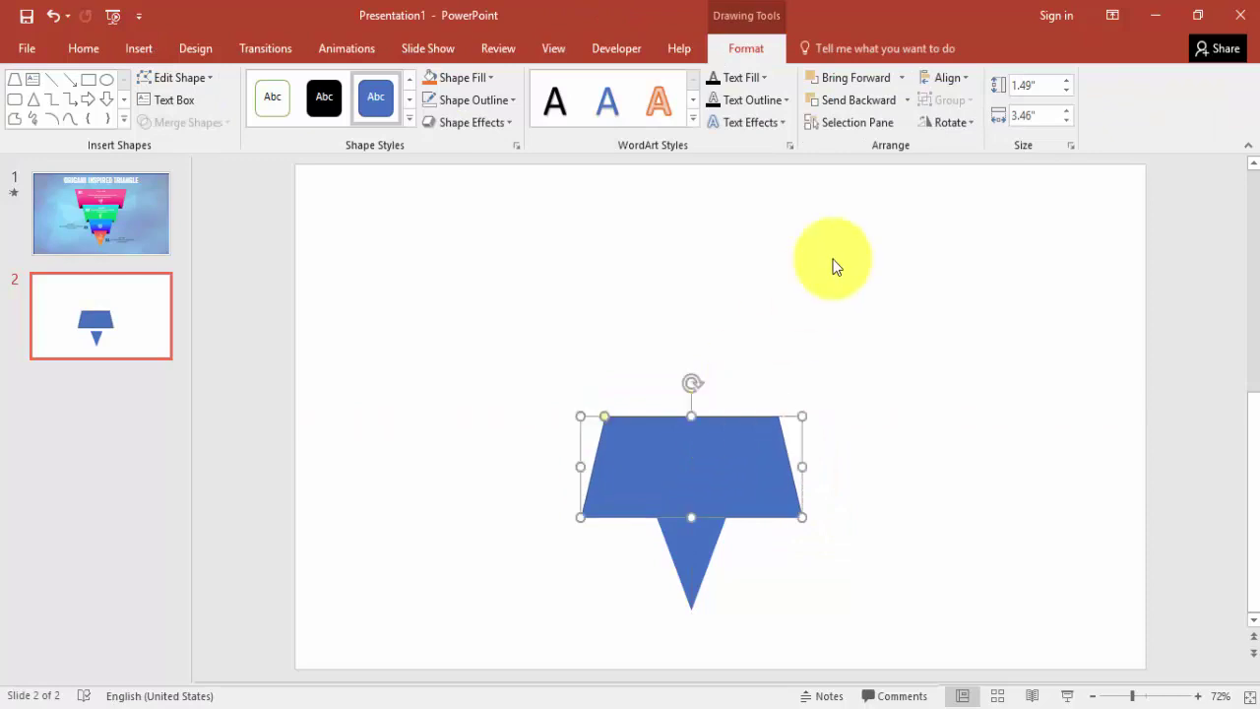
Flip the trapezoid vertically and nudge it so its narrow edge meets the triangle's top.
left_click(943, 122)
left_click(970, 196)
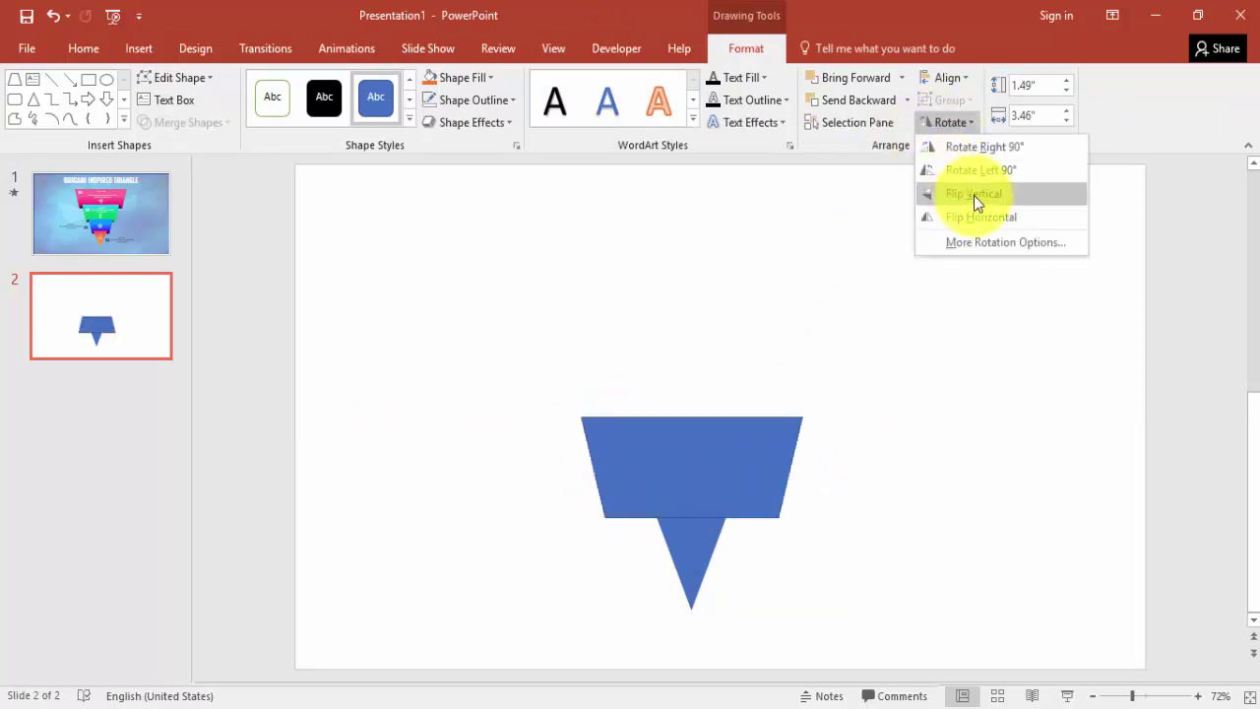
left_click_drag(709, 482, 709, 465)
left_click(474, 100)
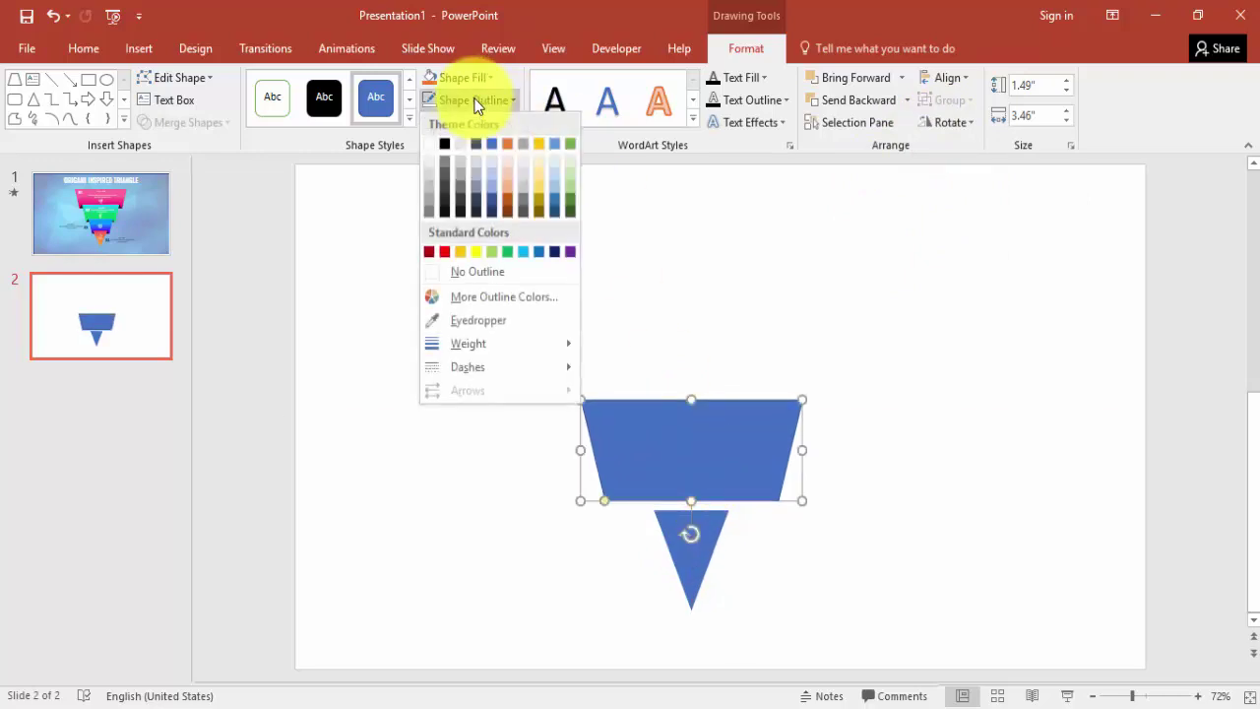
Remove the trapezoid's outline and fill it light blue.
left_click(482, 276)
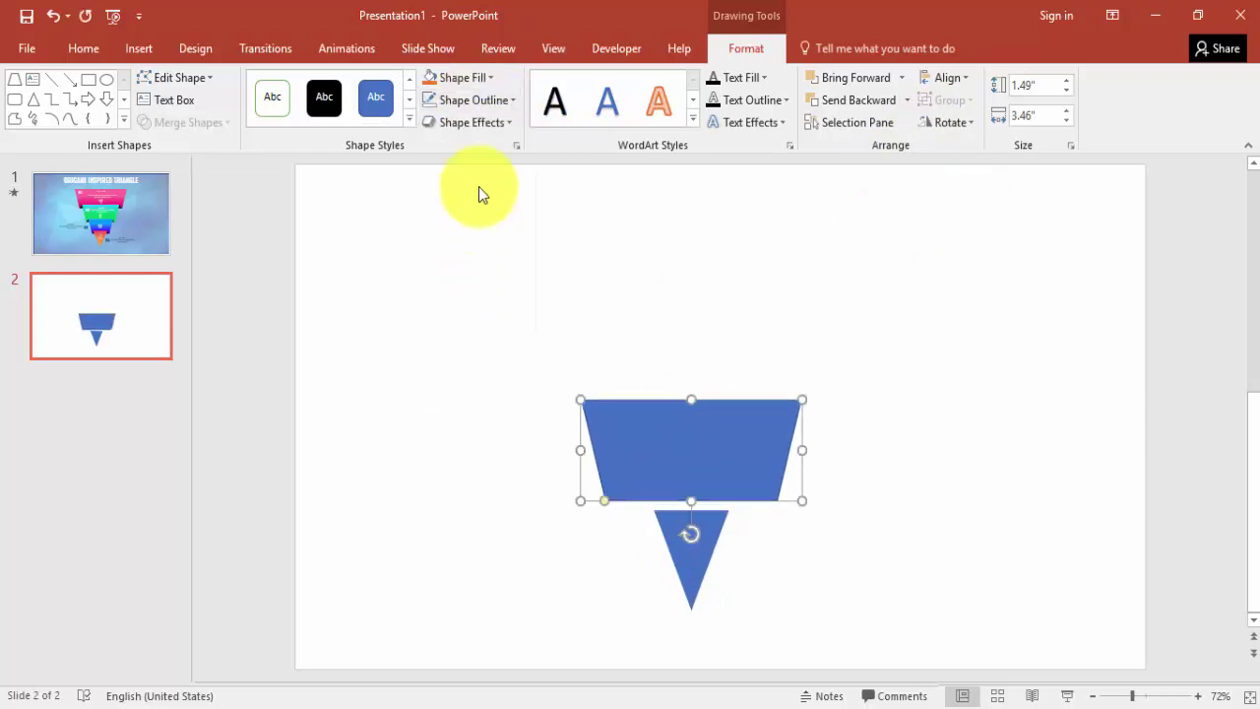
left_click(477, 79)
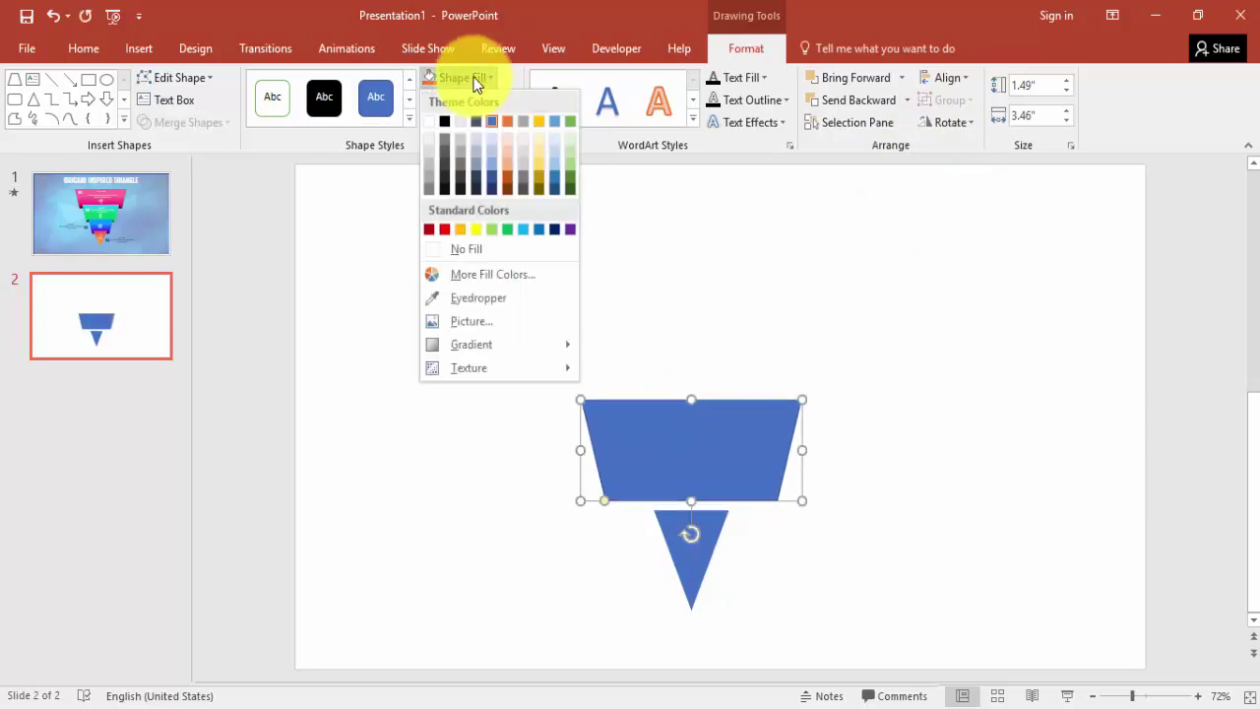
left_click(522, 229)
Narrow the trapezoid from both sides to about 2.7 inches wide.
left_click_drag(715, 444, 713, 456)
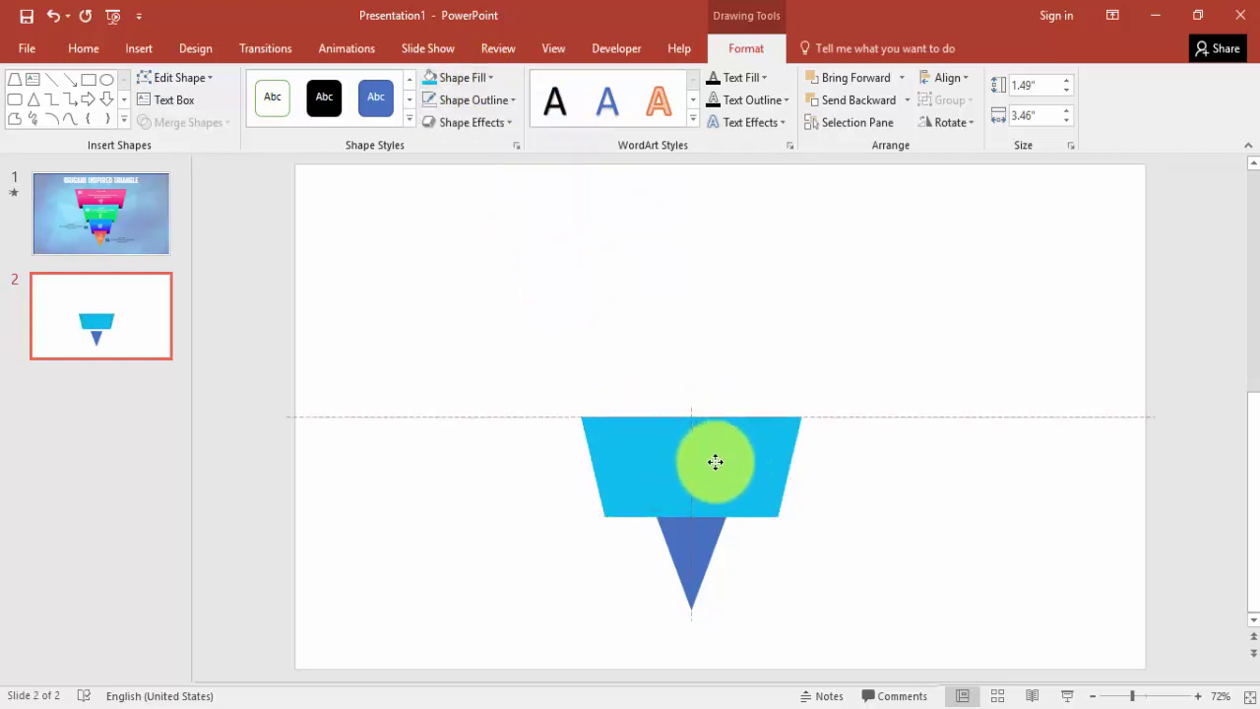
left_click_drag(714, 462, 715, 462)
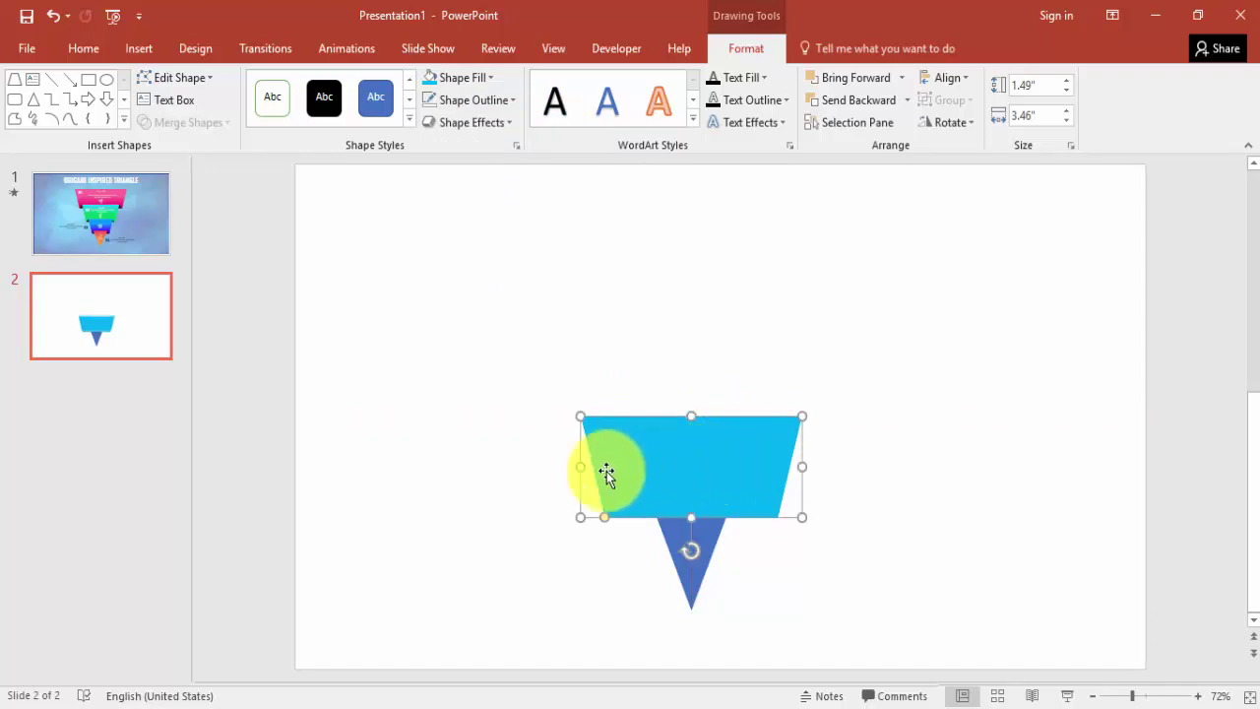
left_click_drag(580, 469, 609, 468)
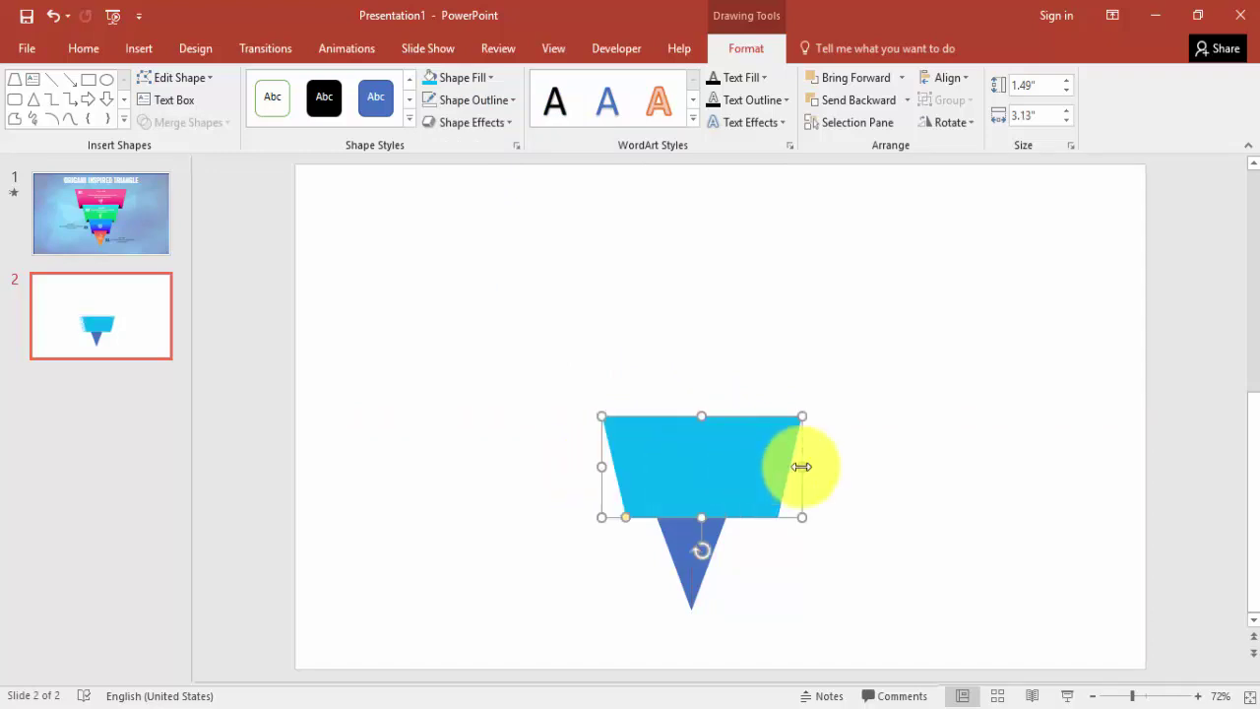
left_click_drag(796, 466, 724, 468)
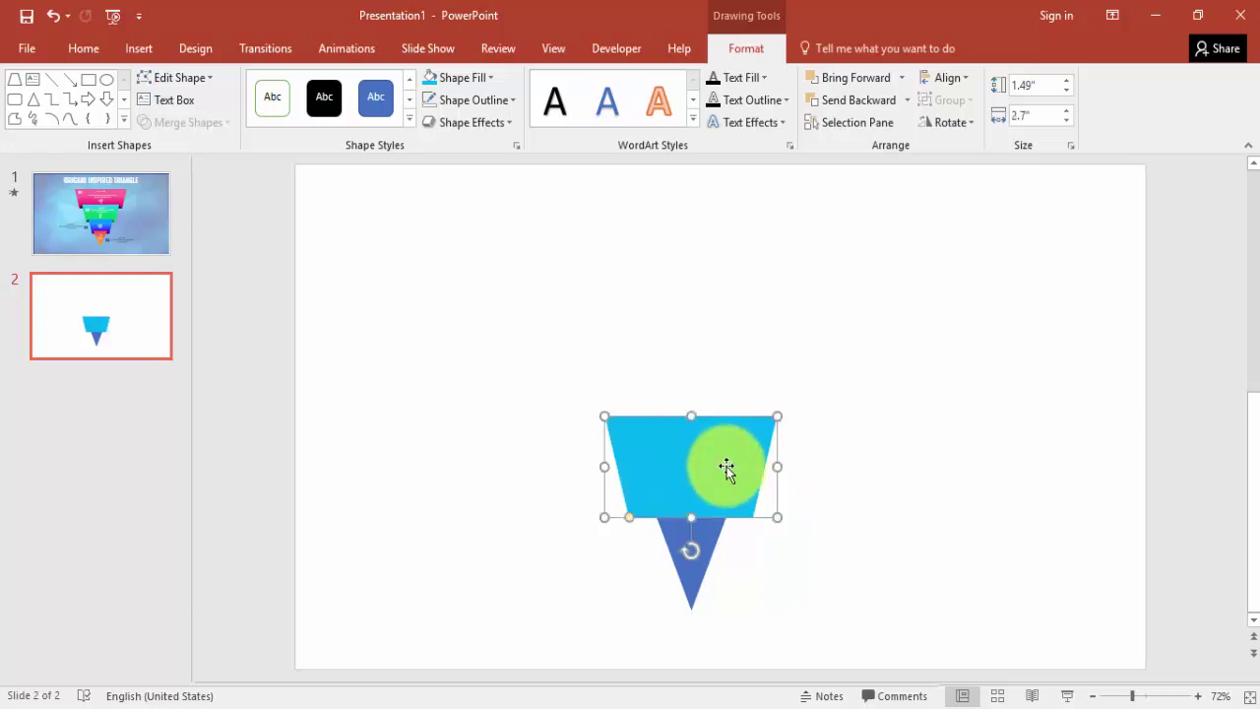
Send the trapezoid to the back and move it down to overlap the triangle.
left_click(905, 99)
left_click(884, 152)
left_click(852, 366)
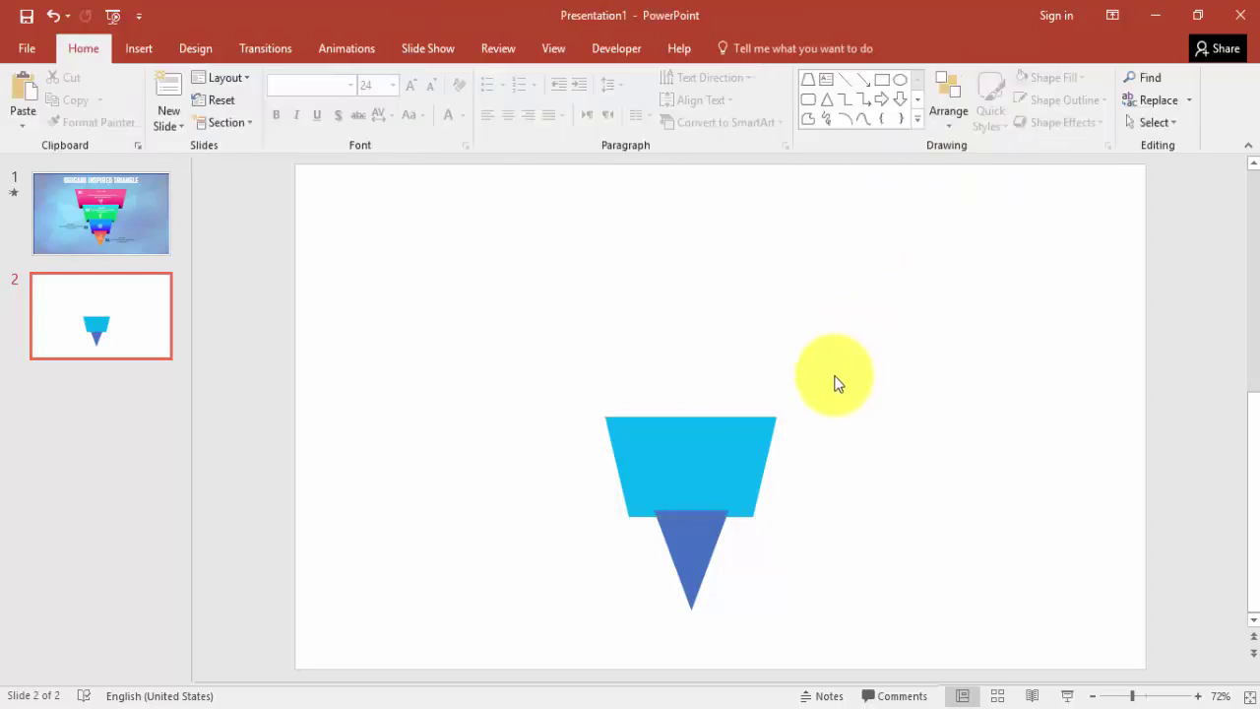
left_click(695, 549)
left_click_drag(704, 465, 706, 480)
left_click(828, 512)
Narrow the cyan trapezoid from both sides to about 2.39 inches wide.
left_click(695, 563)
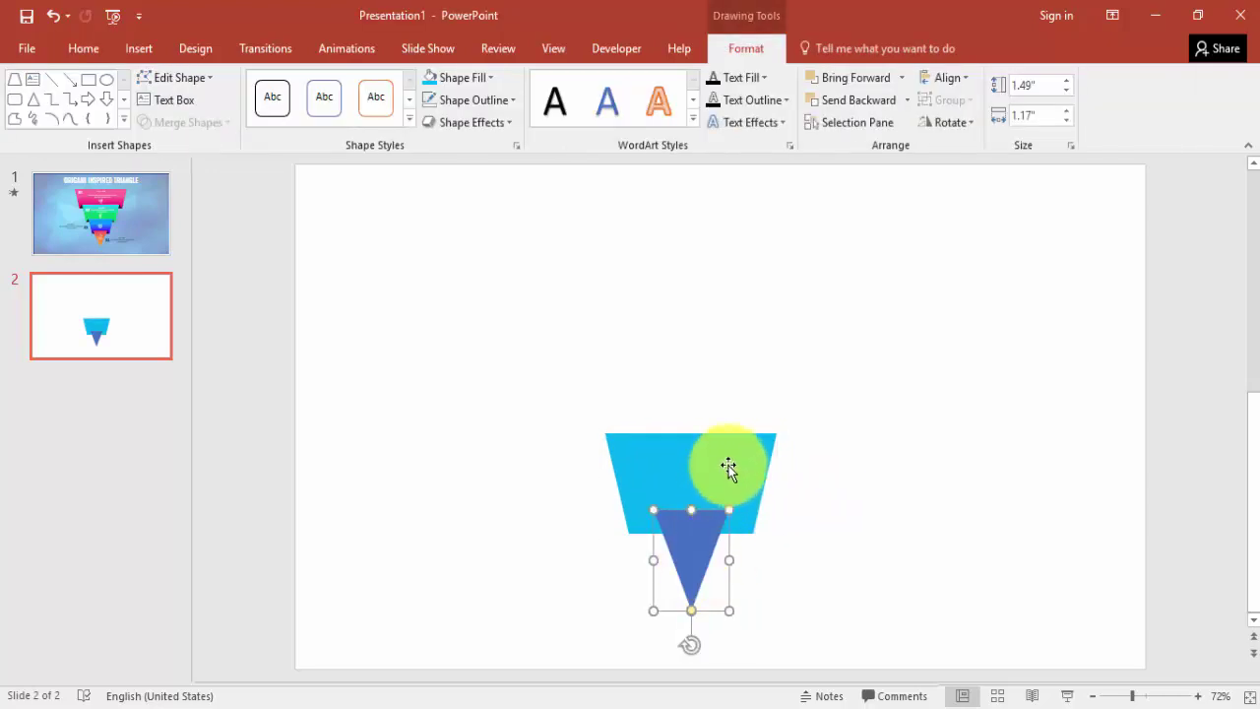
left_click(737, 464, "shift")
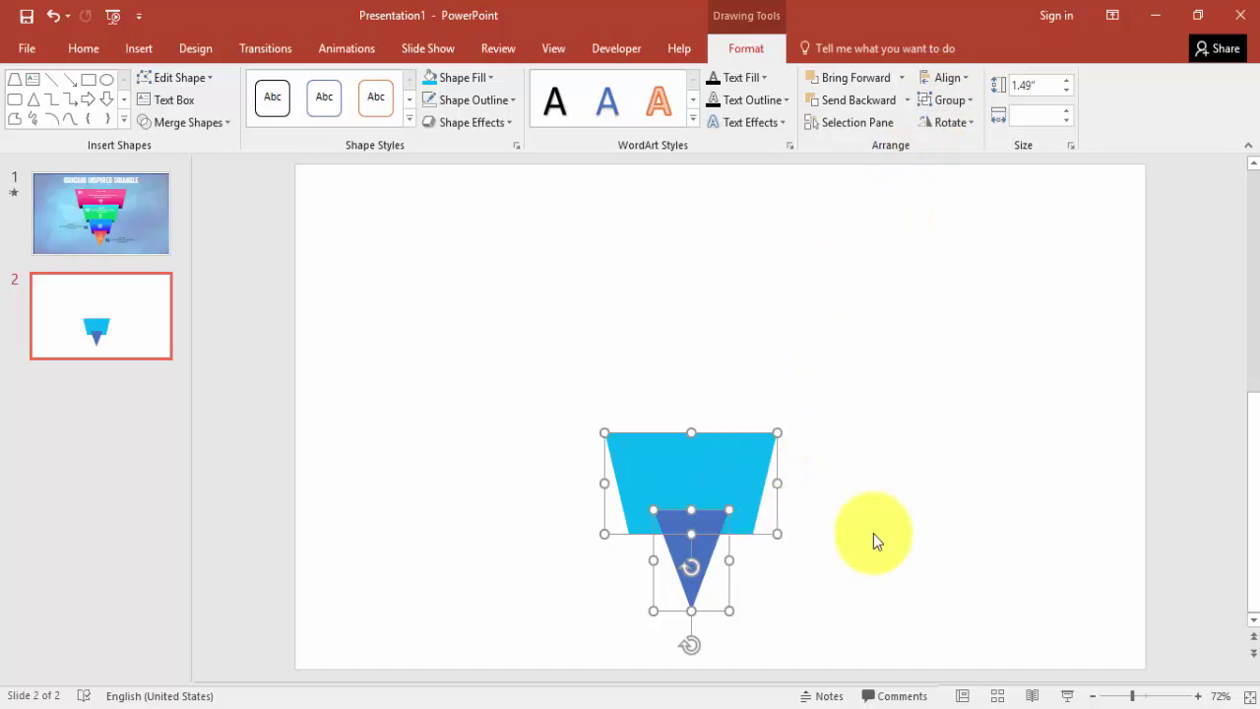
left_click(872, 541)
left_click(731, 472)
left_click(773, 483)
left_click_drag(773, 482, 766, 482)
left_click_drag(602, 482, 612, 481)
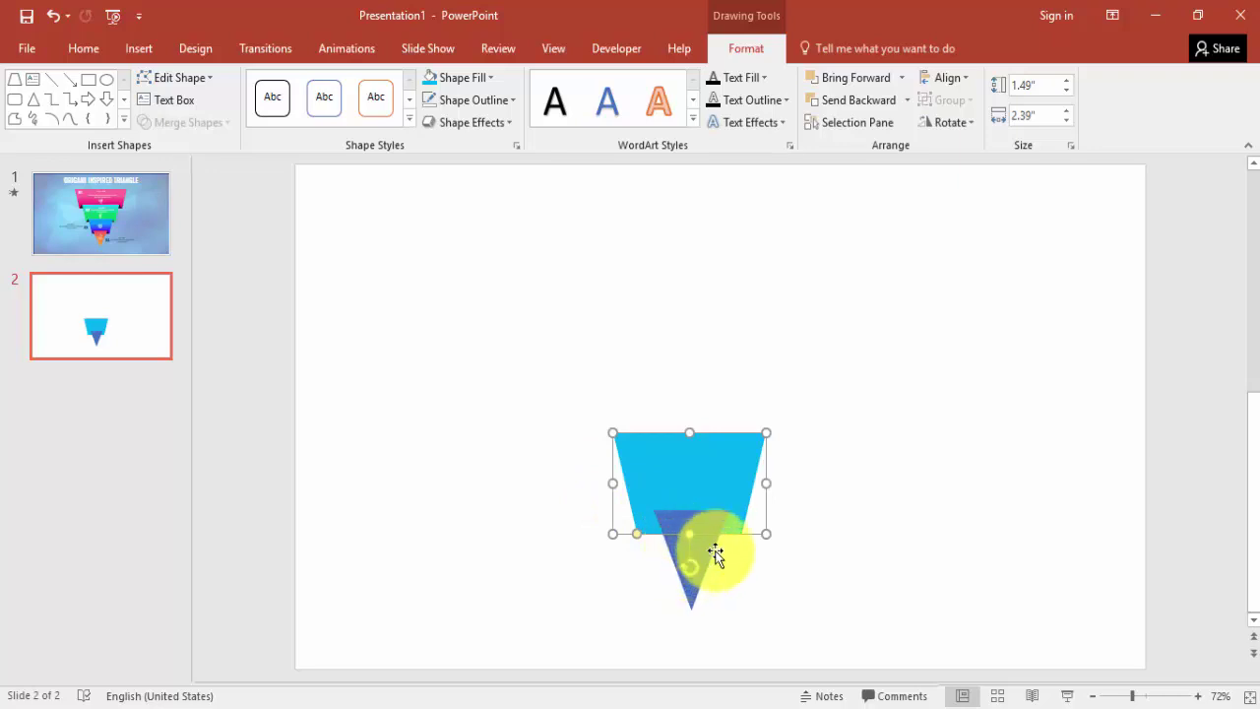
Centre the triangle horizontally under the trapezoid, undoing the Align Middle step.
left_click(722, 538, "shift")
left_click(951, 77)
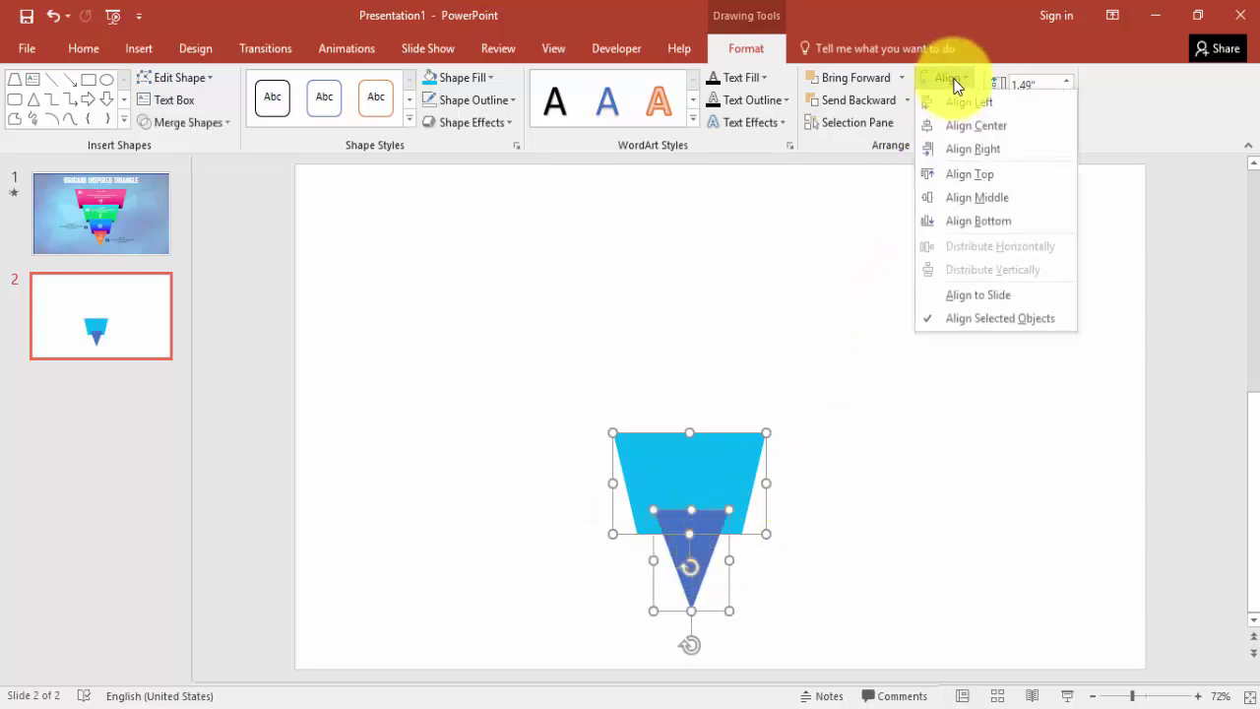
left_click(1011, 125)
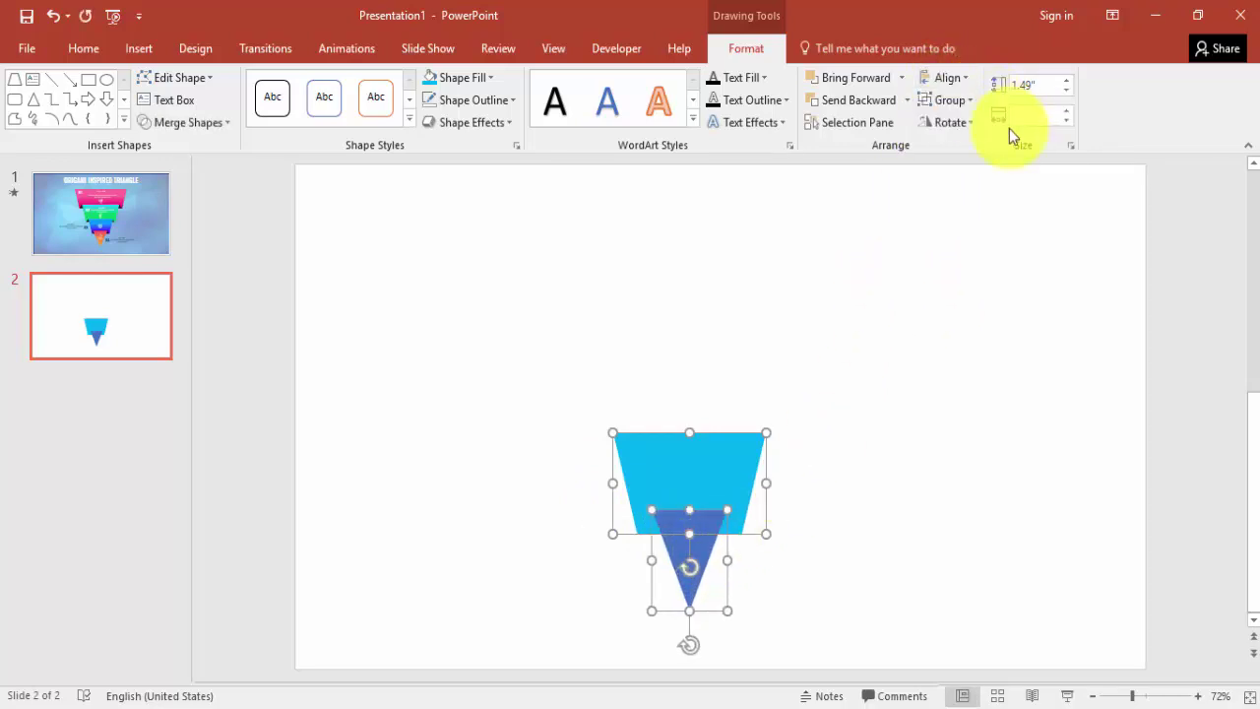
left_click(930, 77)
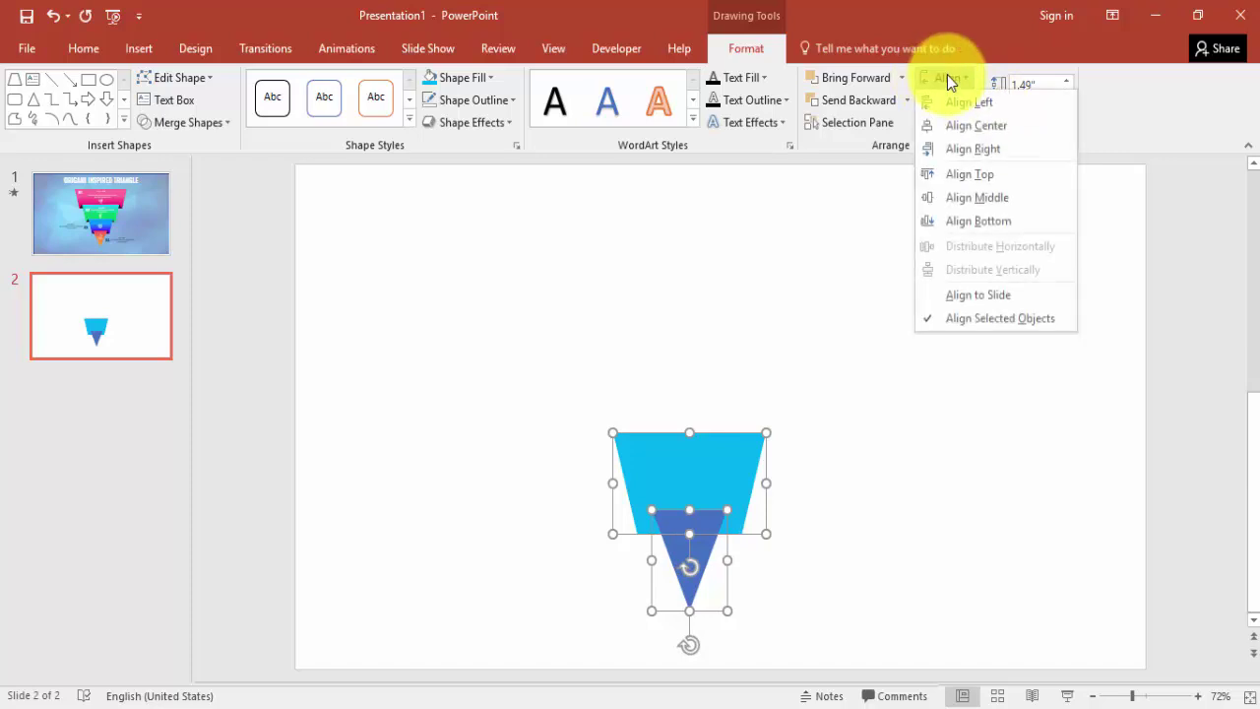
left_click(1007, 195)
key("ctrl+z")
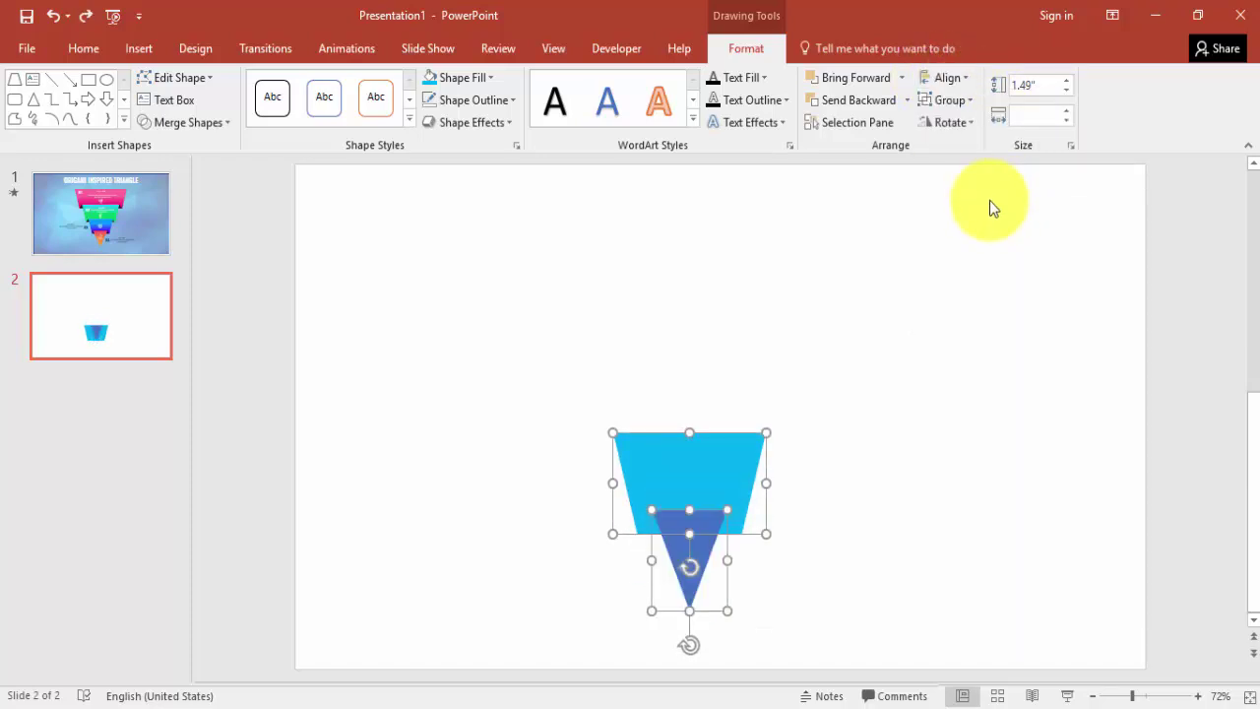
left_click(829, 483)
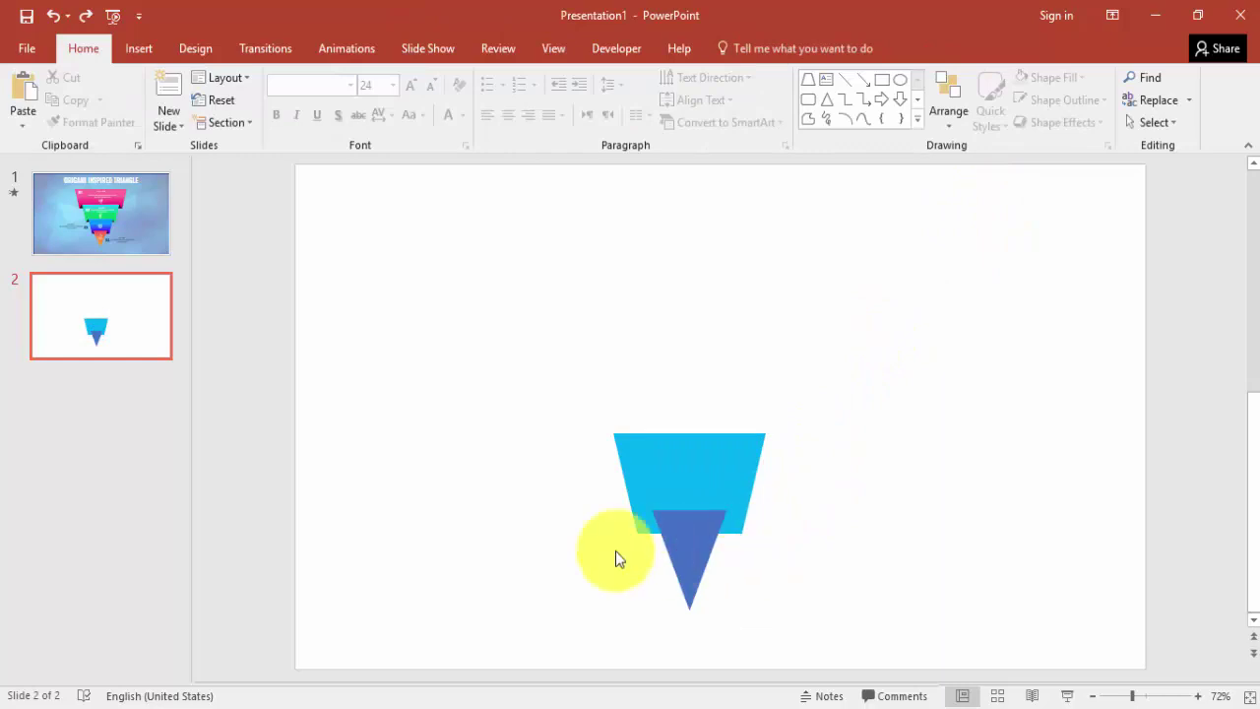
Draw a small isosceles triangle with no outline and black fill.
left_click(139, 49)
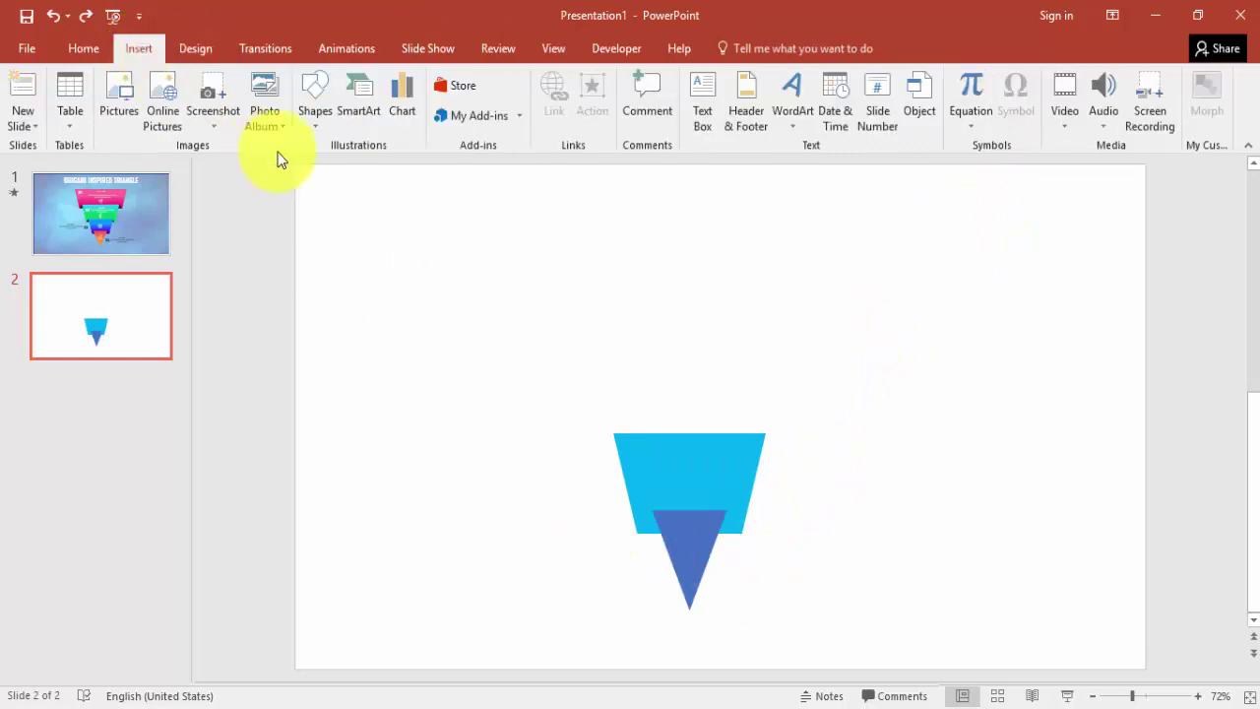
left_click(324, 128)
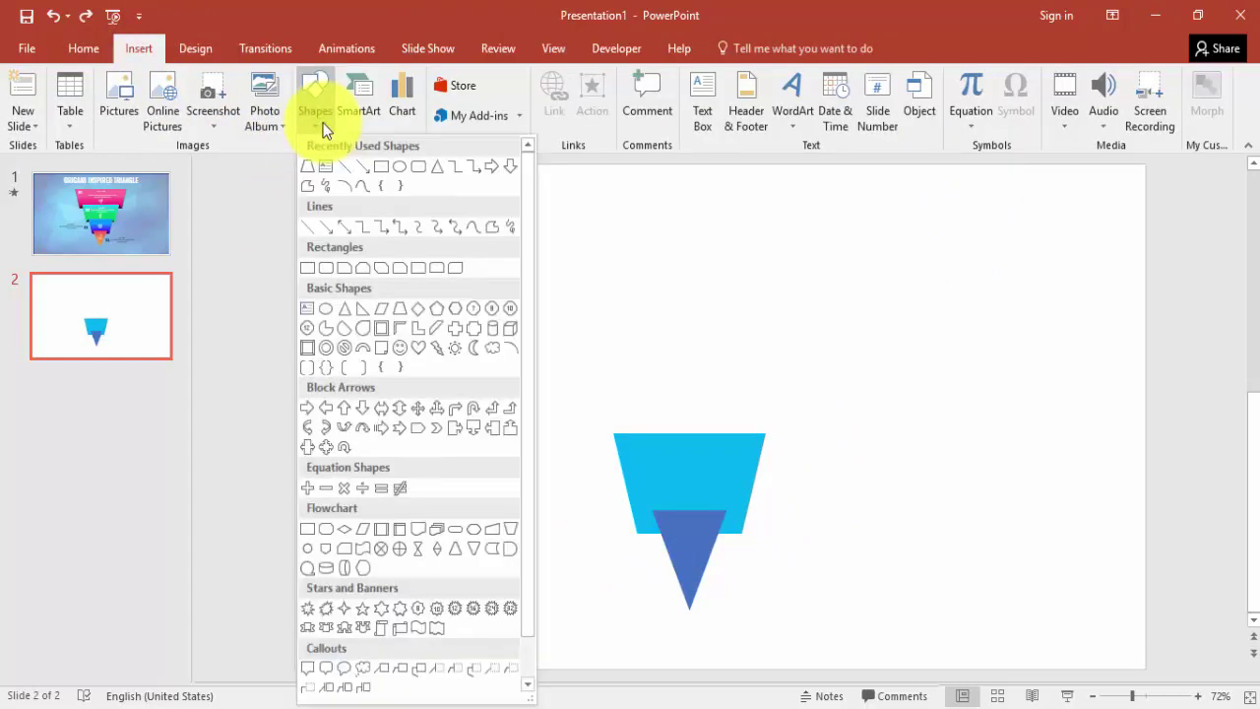
left_click(344, 310)
left_click_drag(604, 508, 627, 534)
left_click(480, 99)
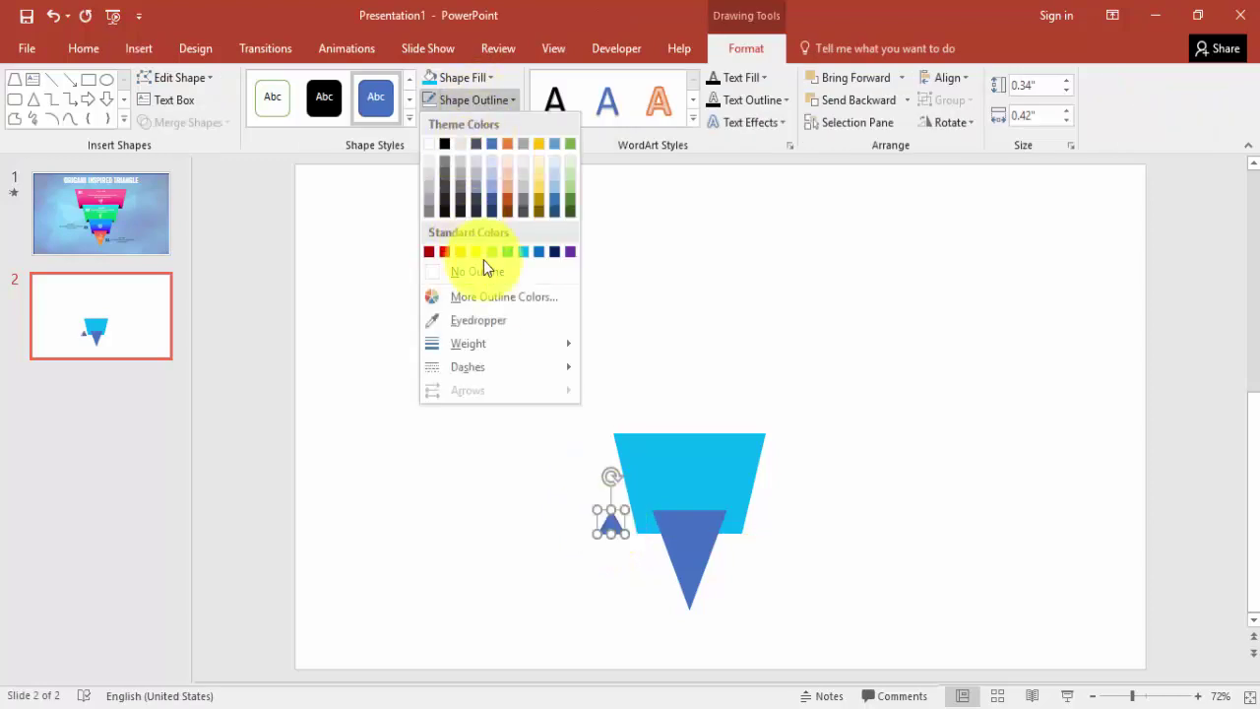
left_click(494, 277)
left_click(459, 77)
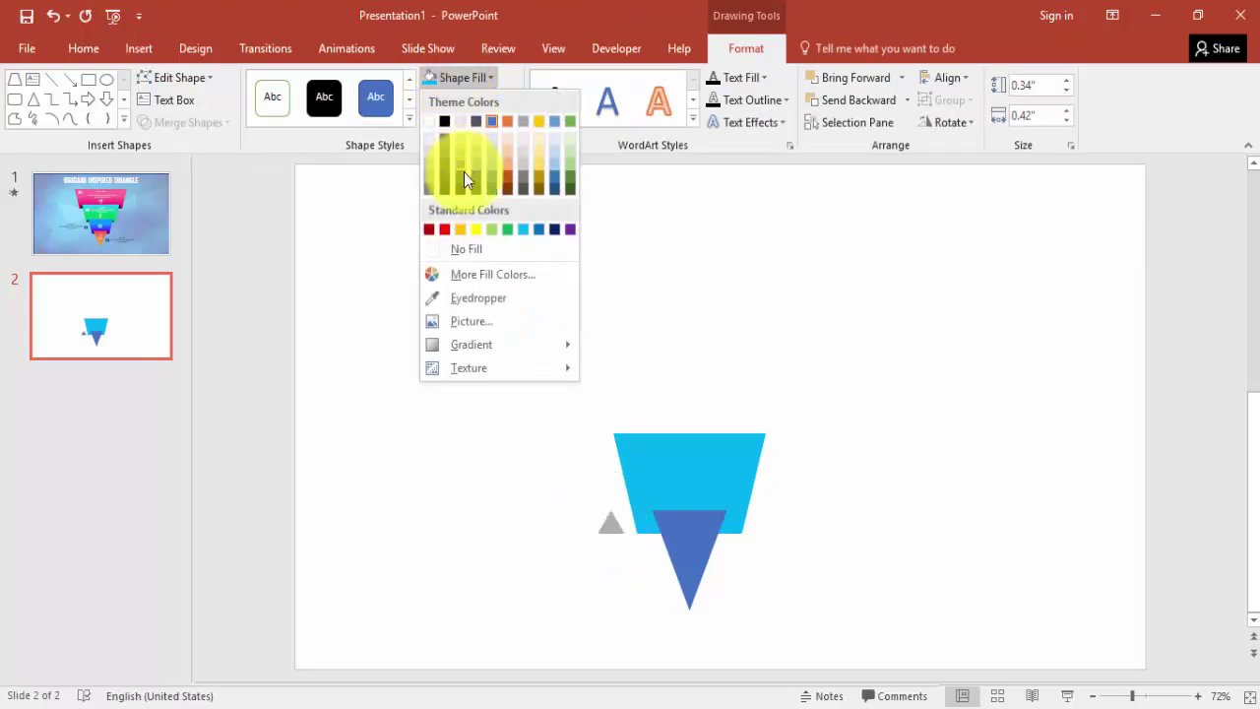
left_click(445, 122)
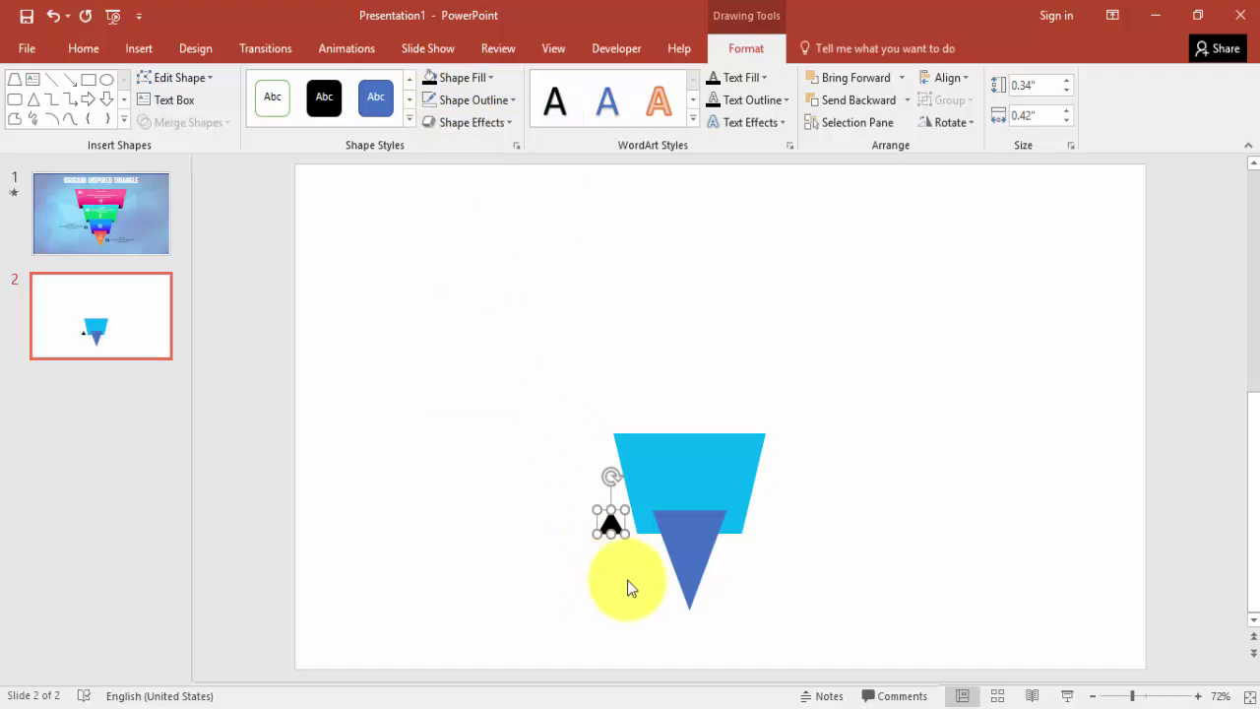
Place the black triangle at the blue triangle's top-left corner and make it slightly taller.
left_click(1163, 696)
mouse_move(705, 424)
left_mouse_down()
mouse_move(844, 433)
mouse_move(799, 416)
left_mouse_up()
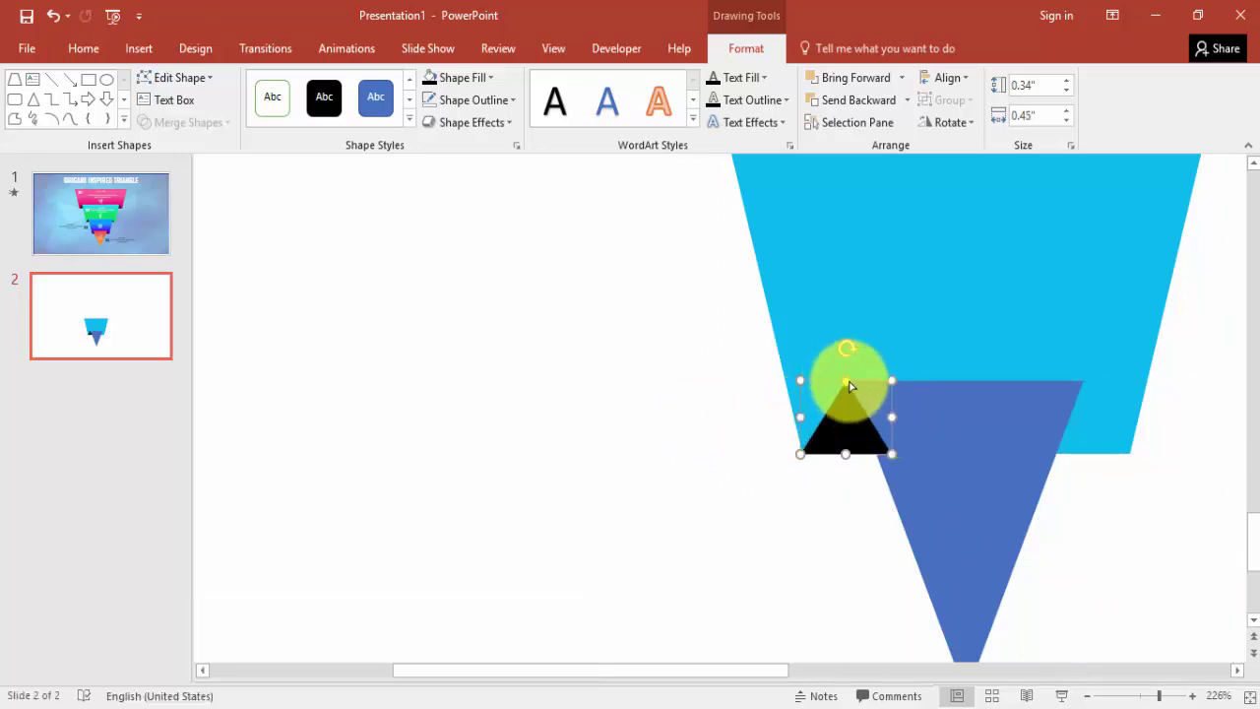
left_click_drag(891, 377, 898, 382)
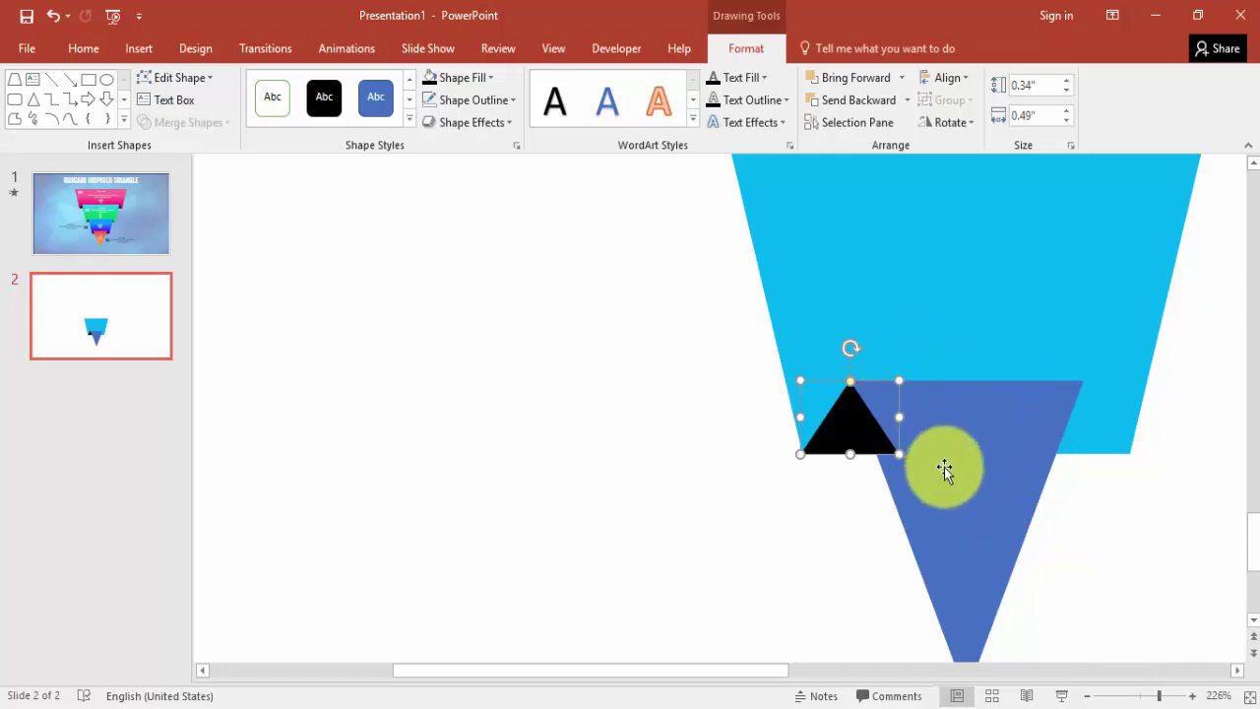
left_click(974, 467)
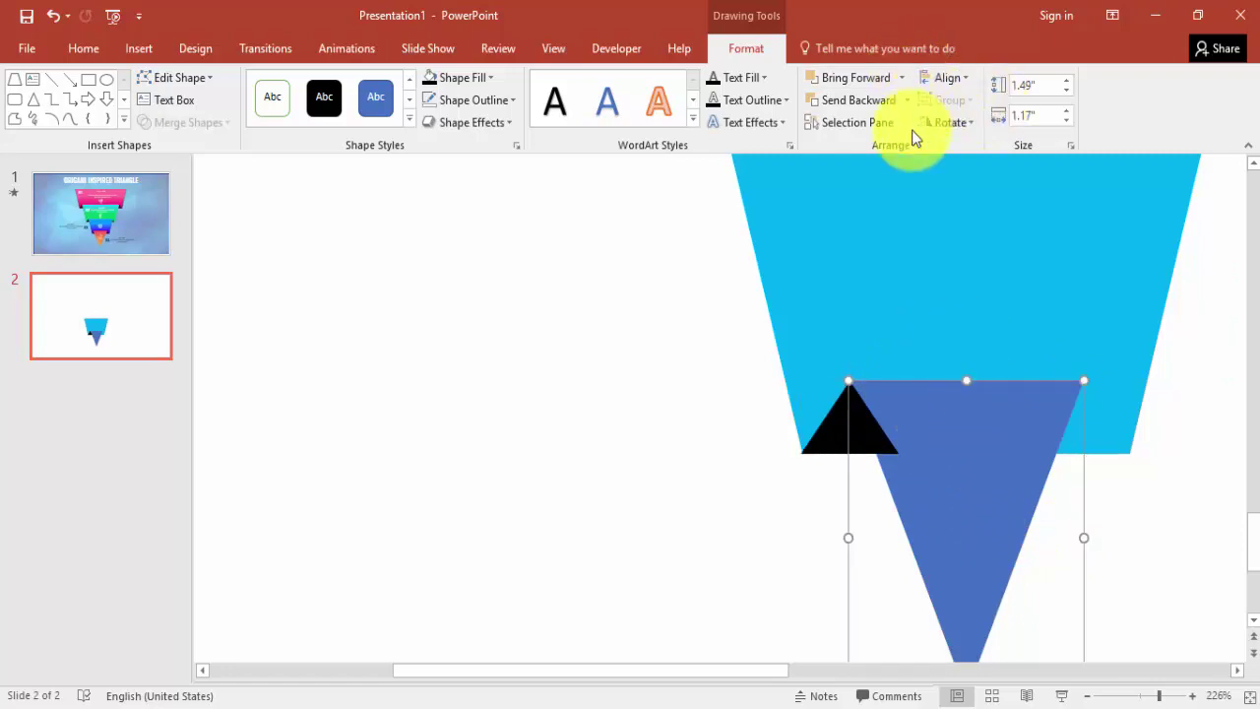
left_click(825, 430)
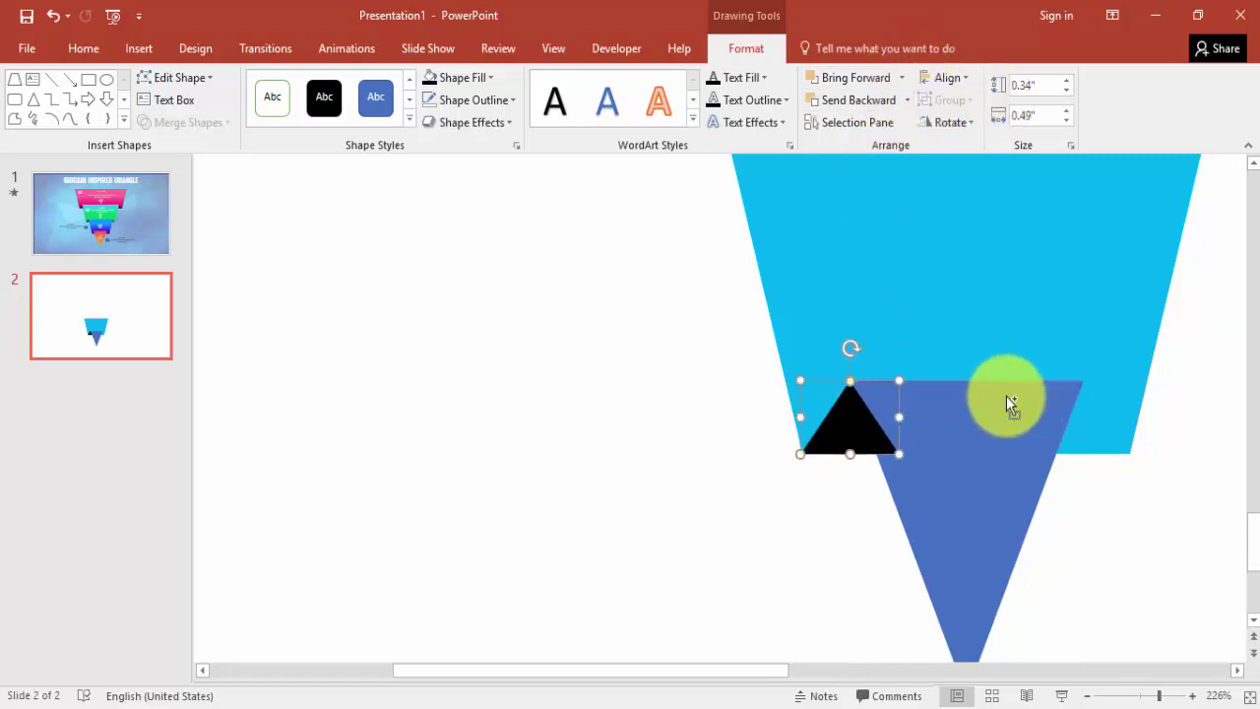
Duplicate the black triangle to the top-right corner and bring the blue triangle forward.
key("ctrl+d")
left_click_drag(900, 458, 1072, 431)
left_click(968, 477)
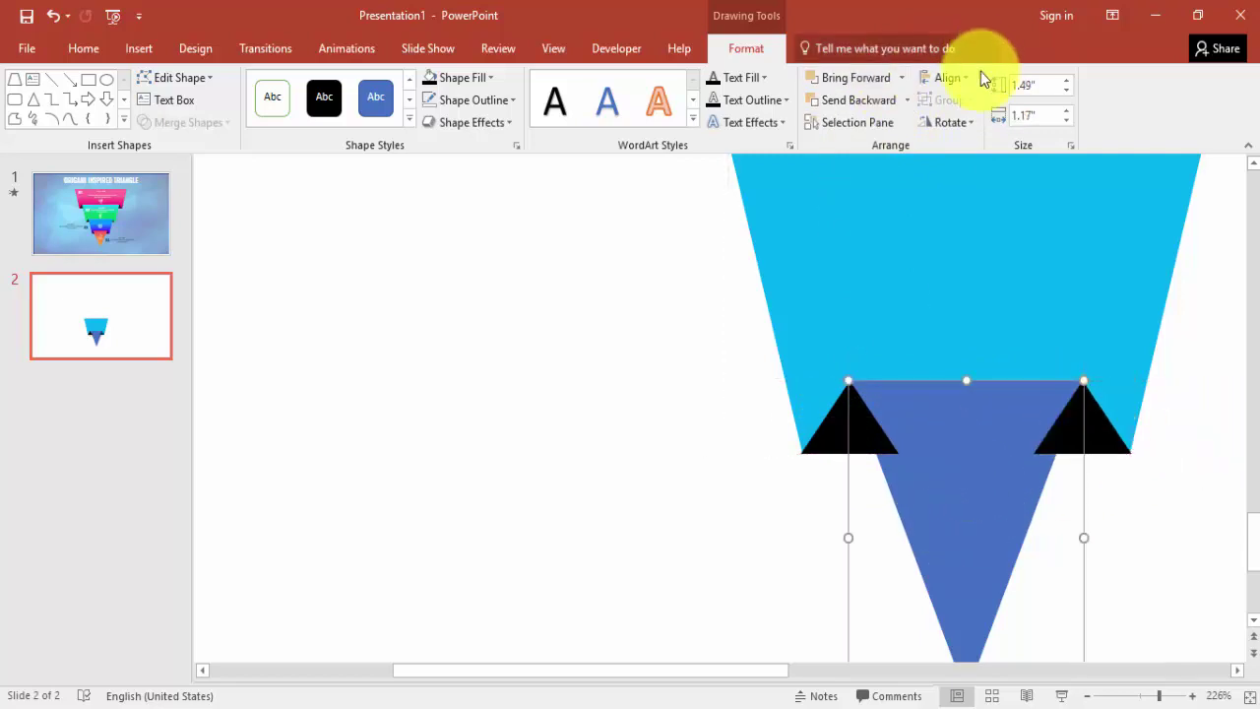
left_click(902, 79)
left_click(856, 102)
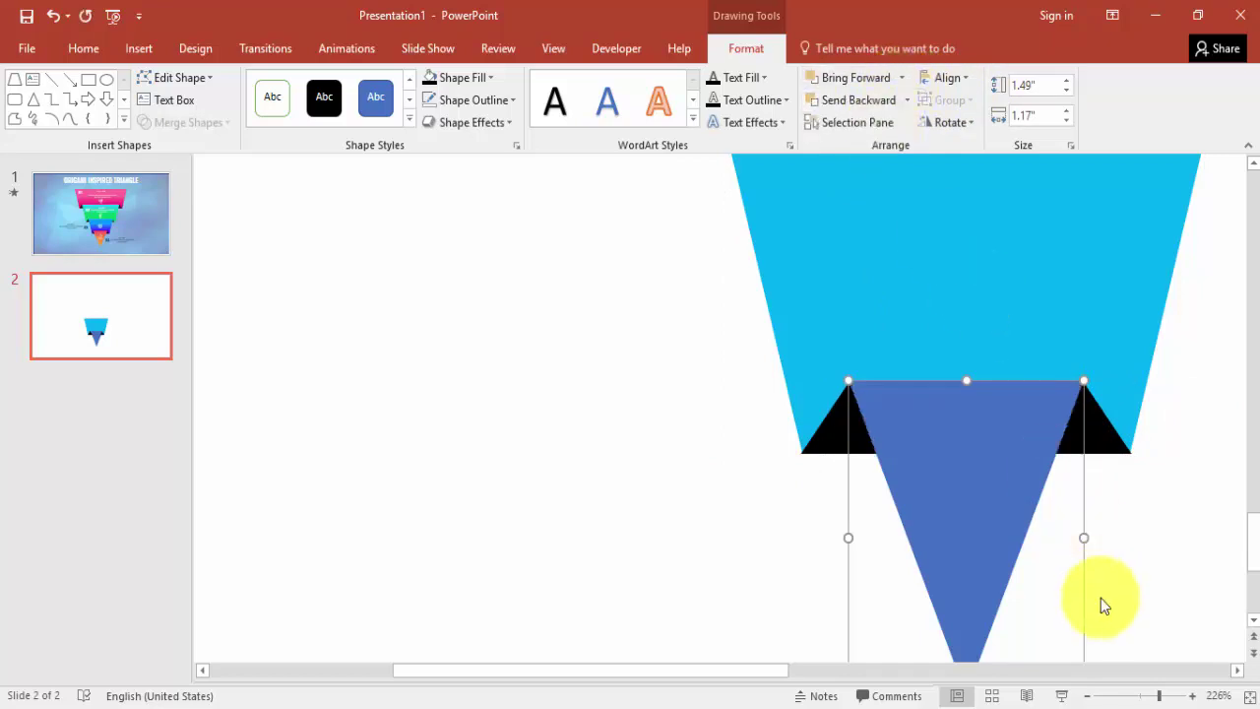
left_click(1155, 696)
left_click_drag(1155, 699, 1134, 697)
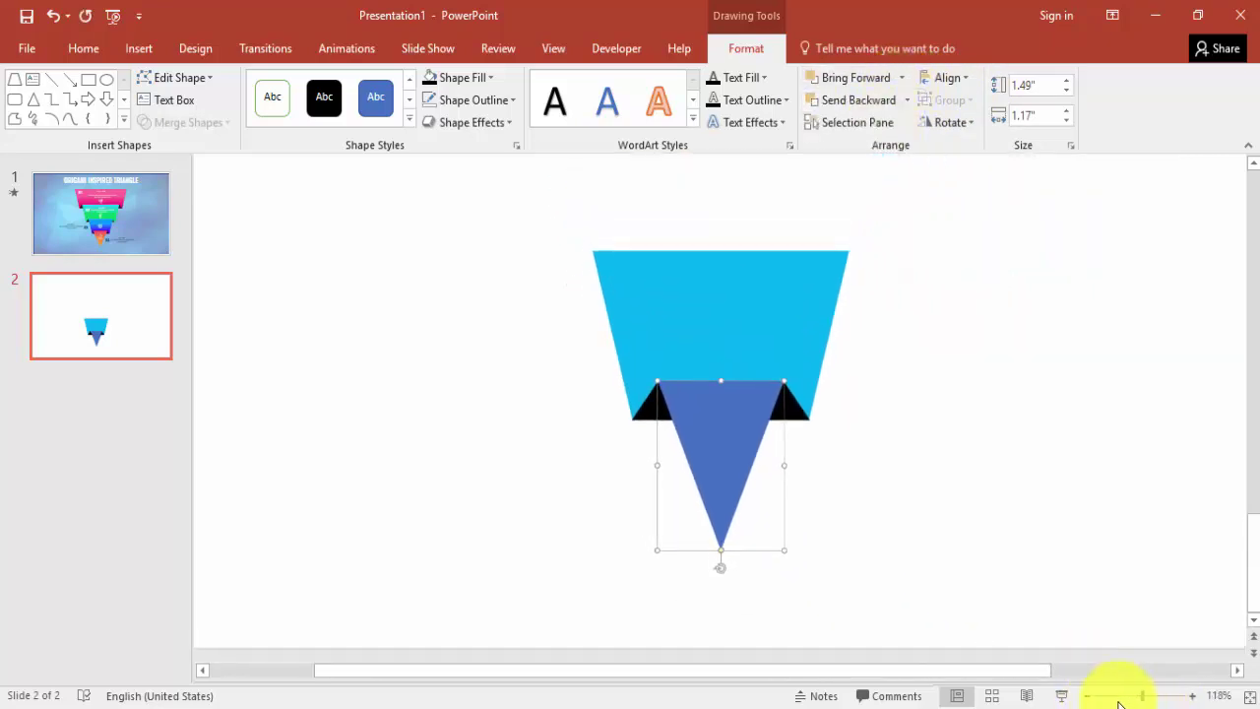
left_click(897, 524)
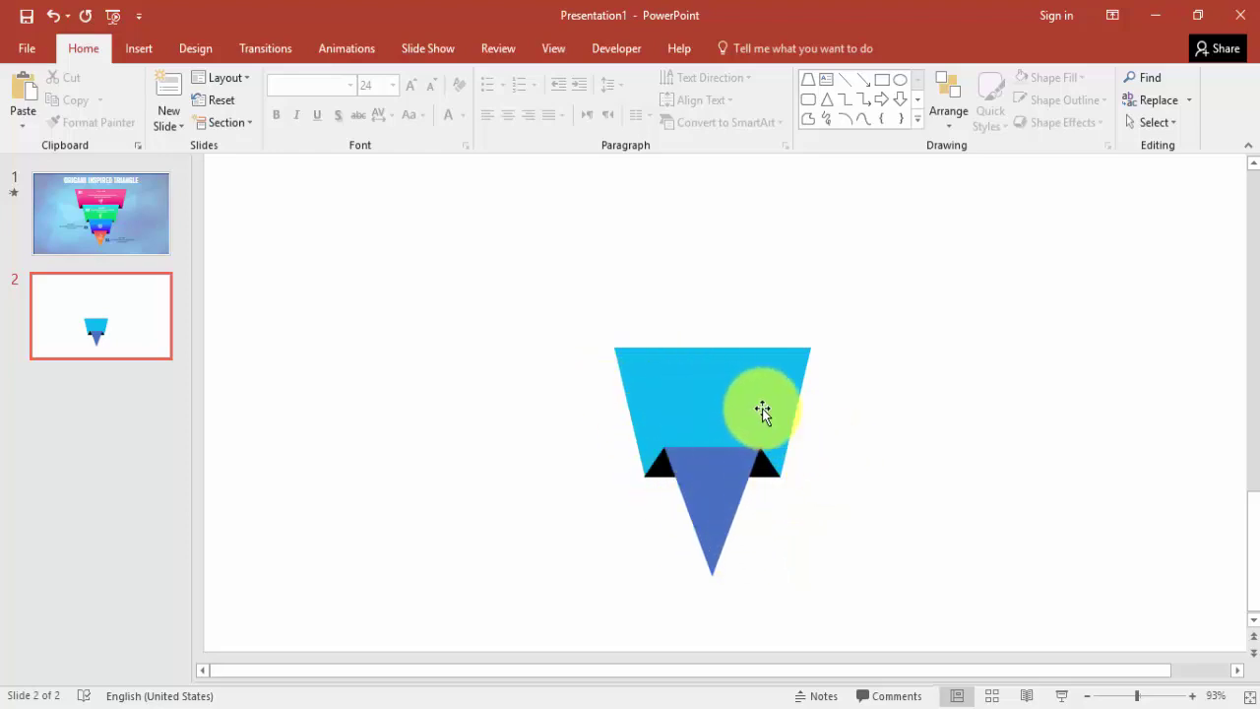
Copy the cyan trapezoid above itself and stretch the copy wider on both sides.
scroll(802, 466, "up", 3)
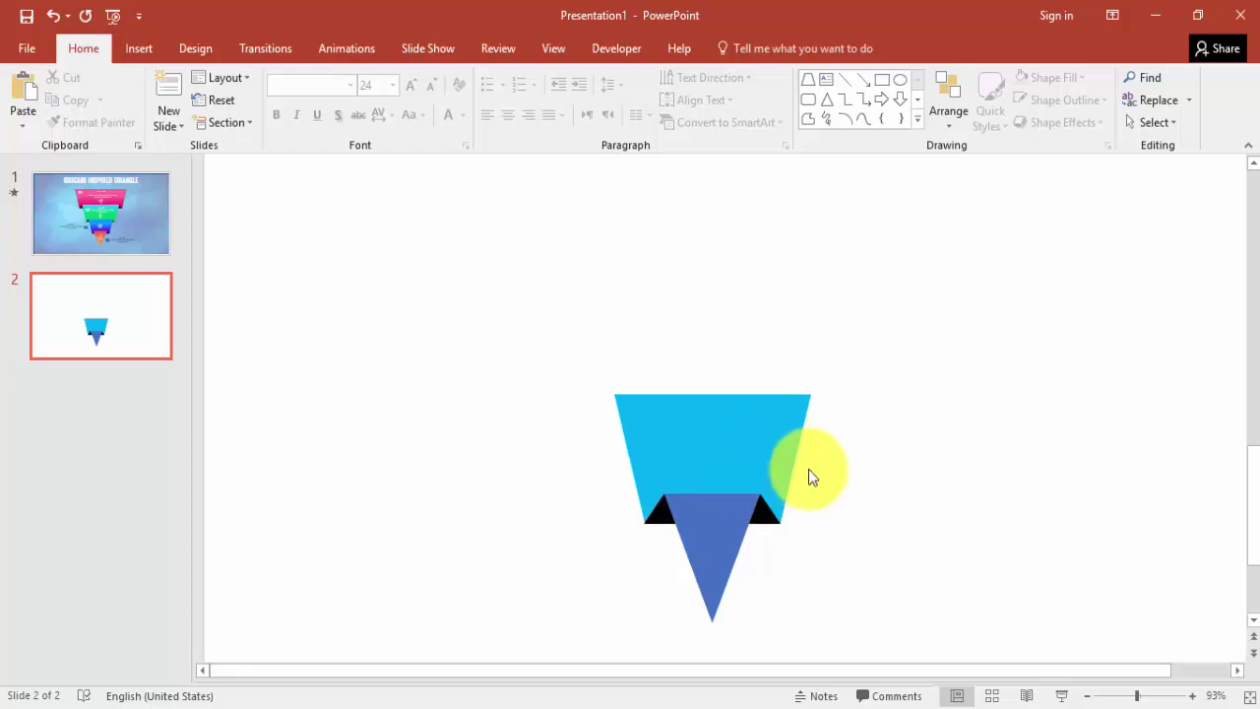
left_click(706, 484)
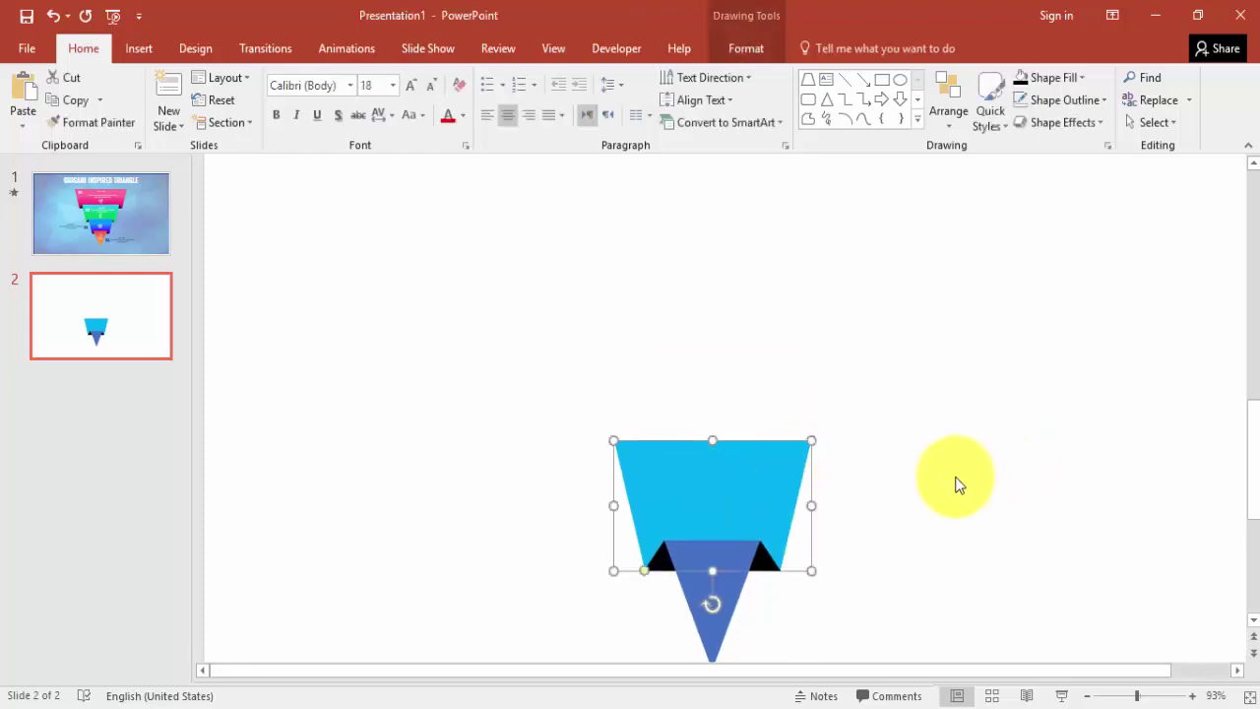
left_click_drag(734, 504, 699, 385, "ctrl")
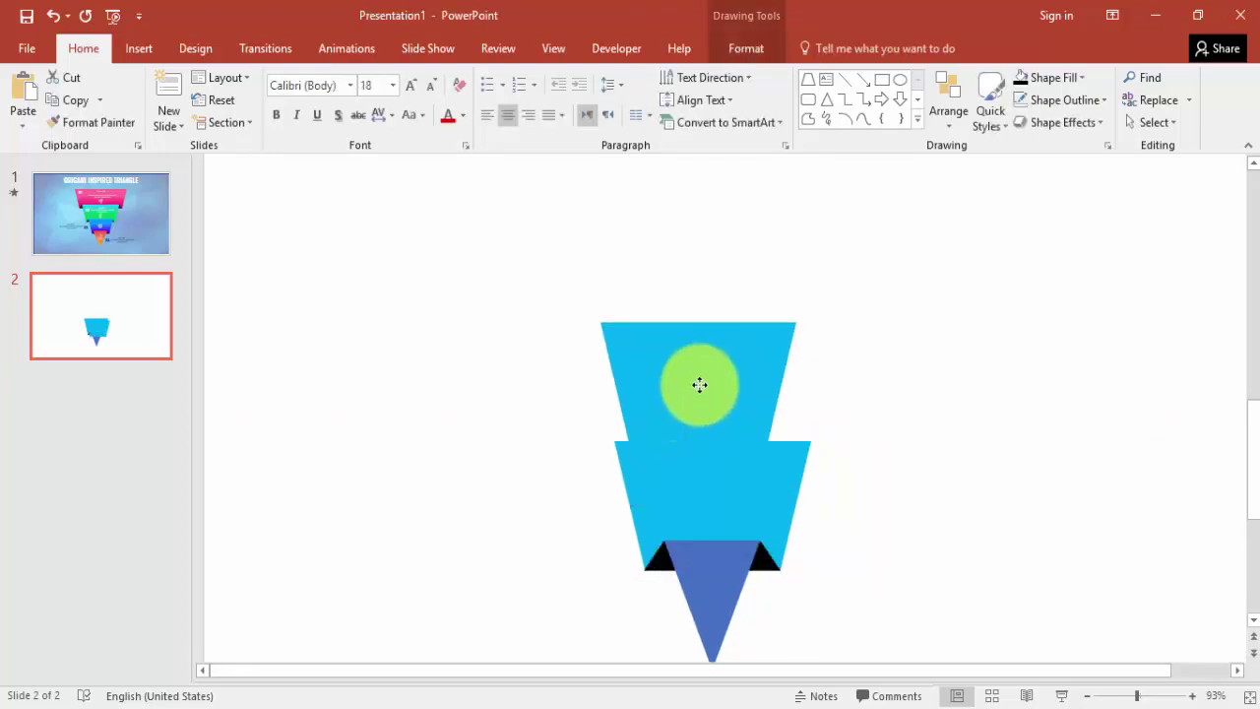
left_click_drag(599, 383, 551, 384)
left_click_drag(798, 385, 871, 385)
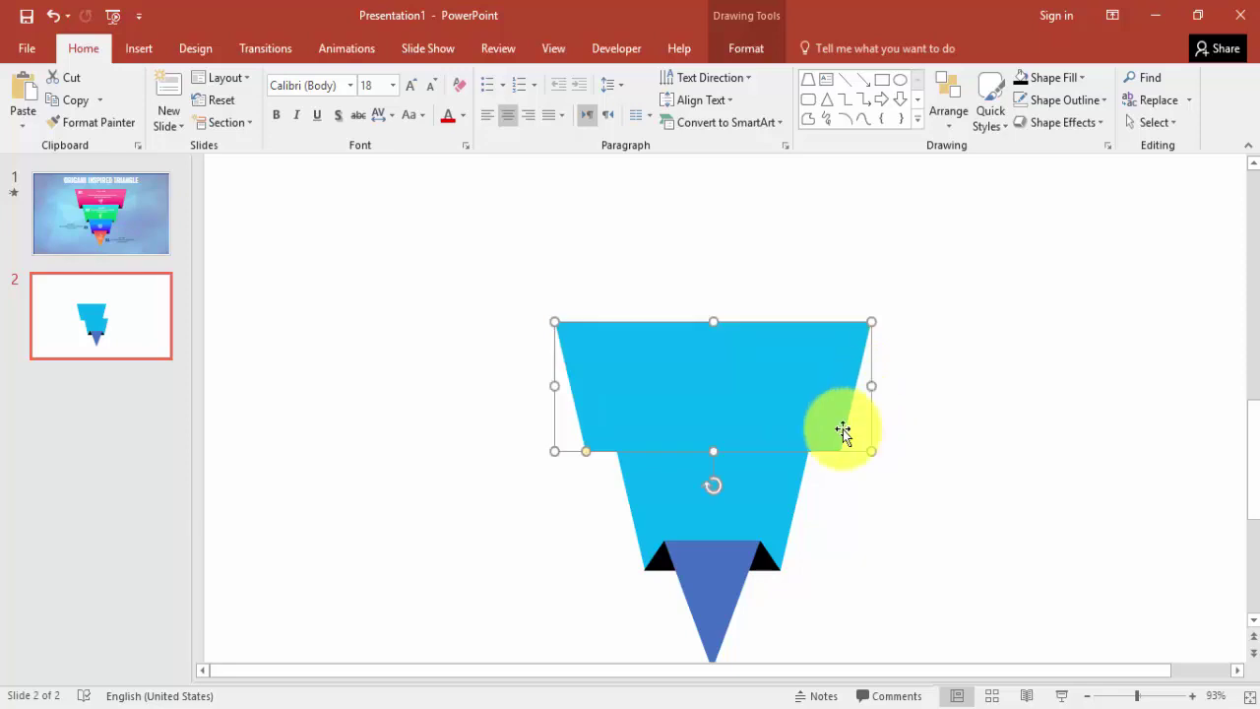
left_click(767, 506, "shift")
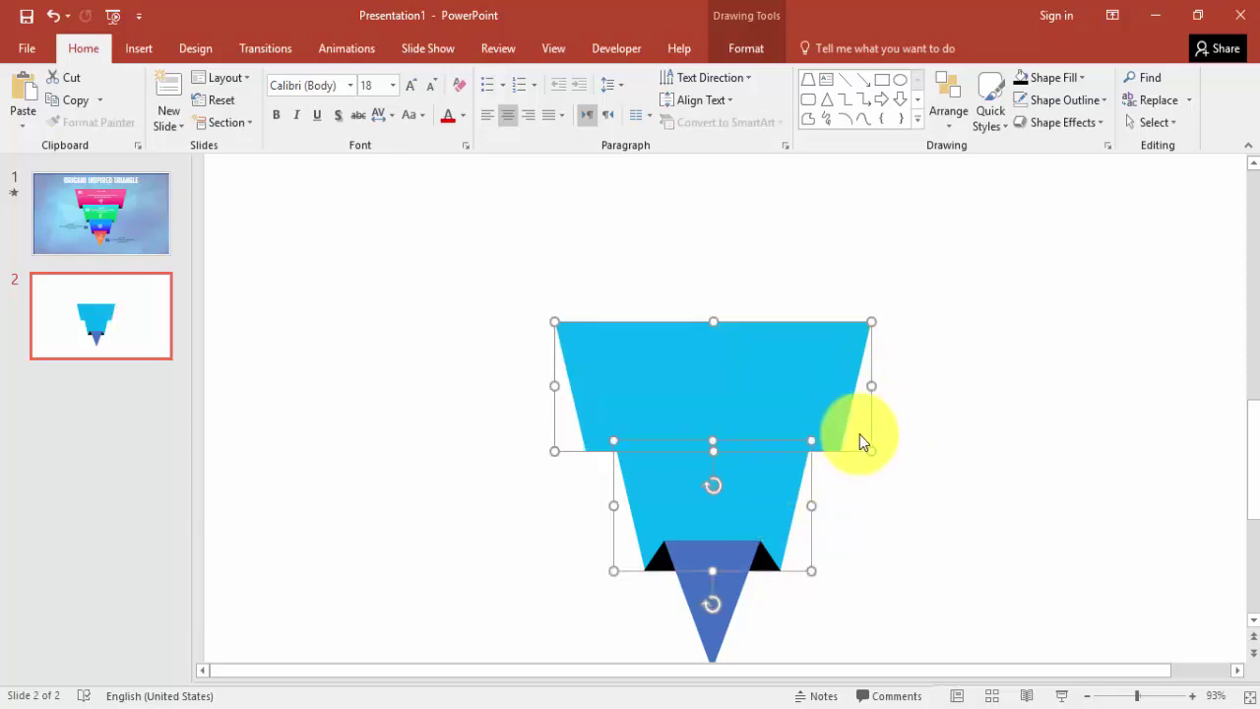
left_click(942, 486)
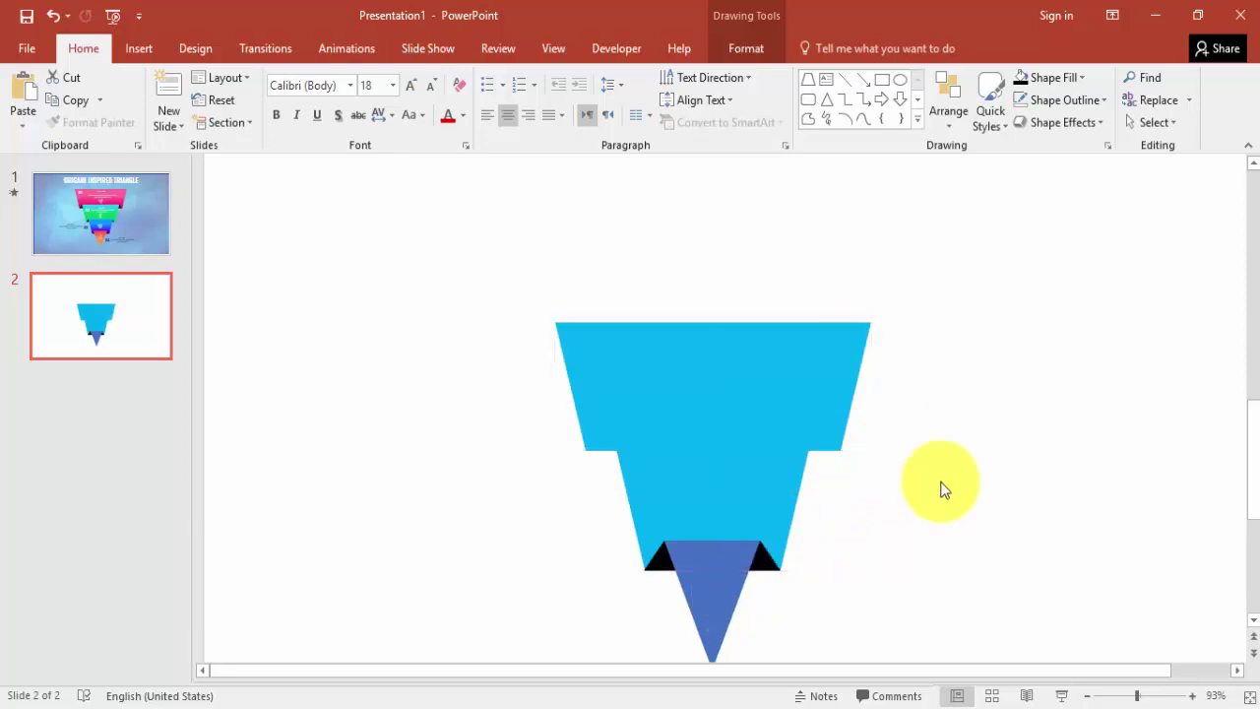
left_click(785, 397)
left_click(778, 482, "shift")
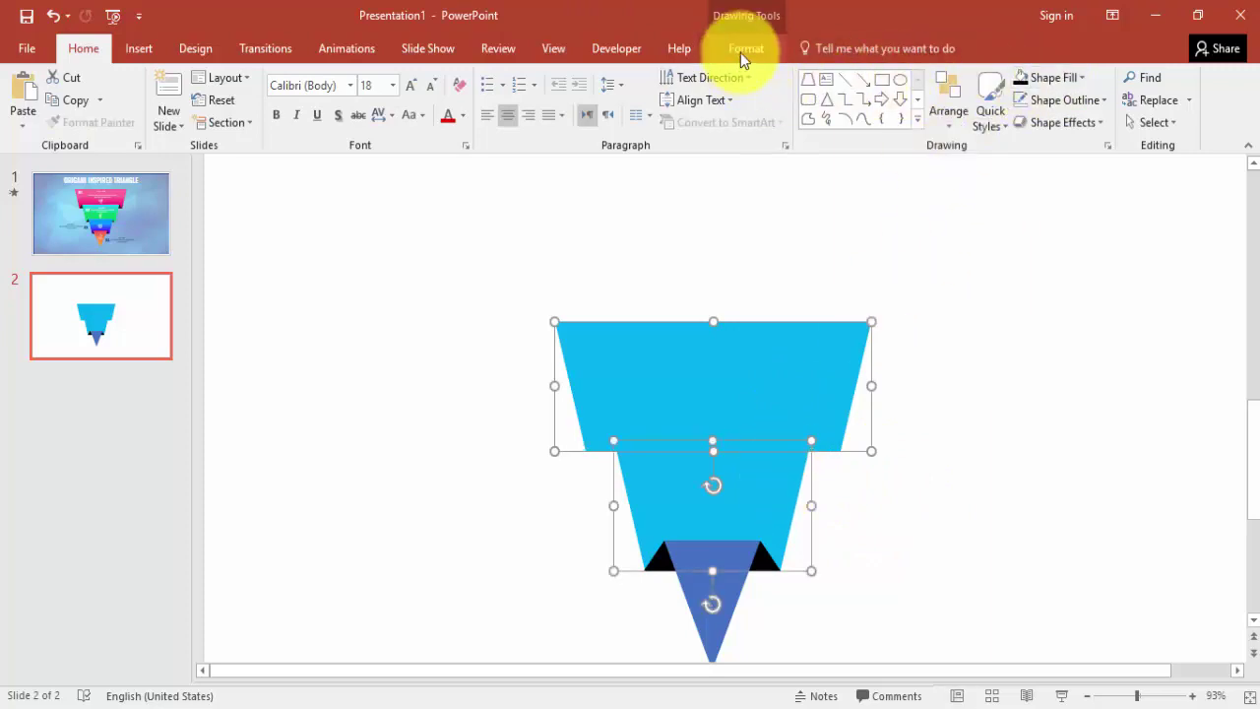
left_click(755, 402)
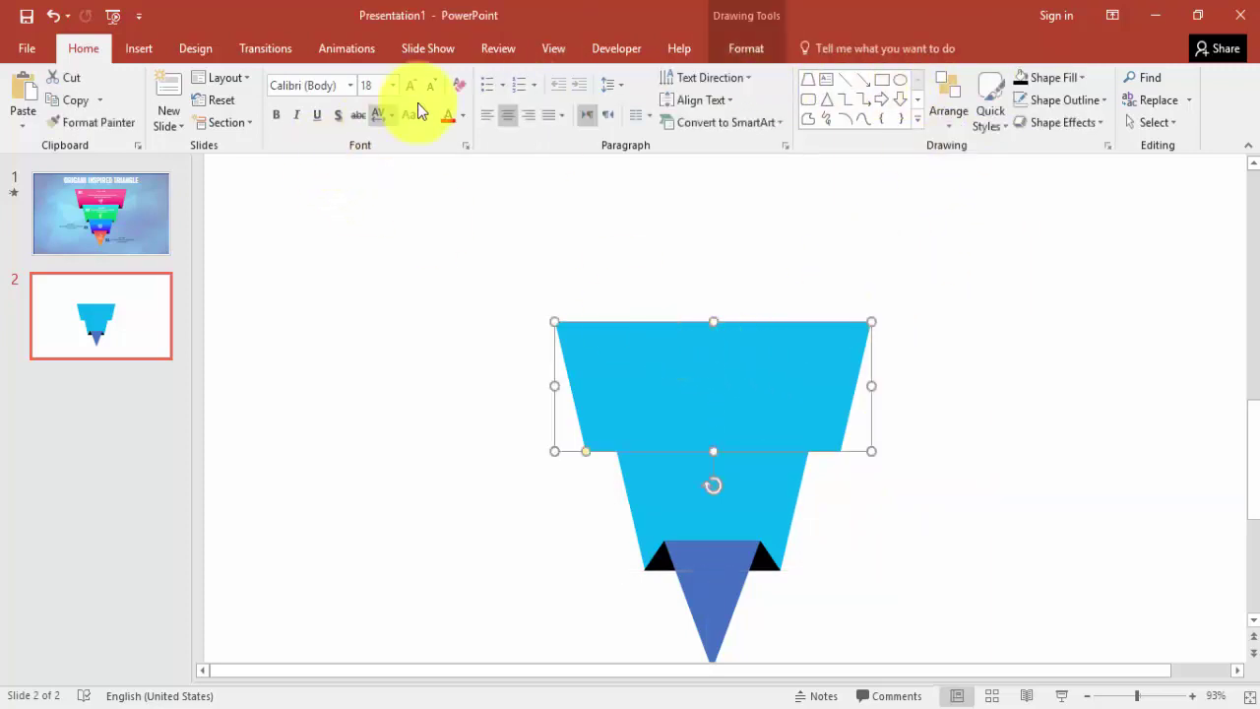
Fill the top trapezoid light green and send it to the back.
left_click(771, 47)
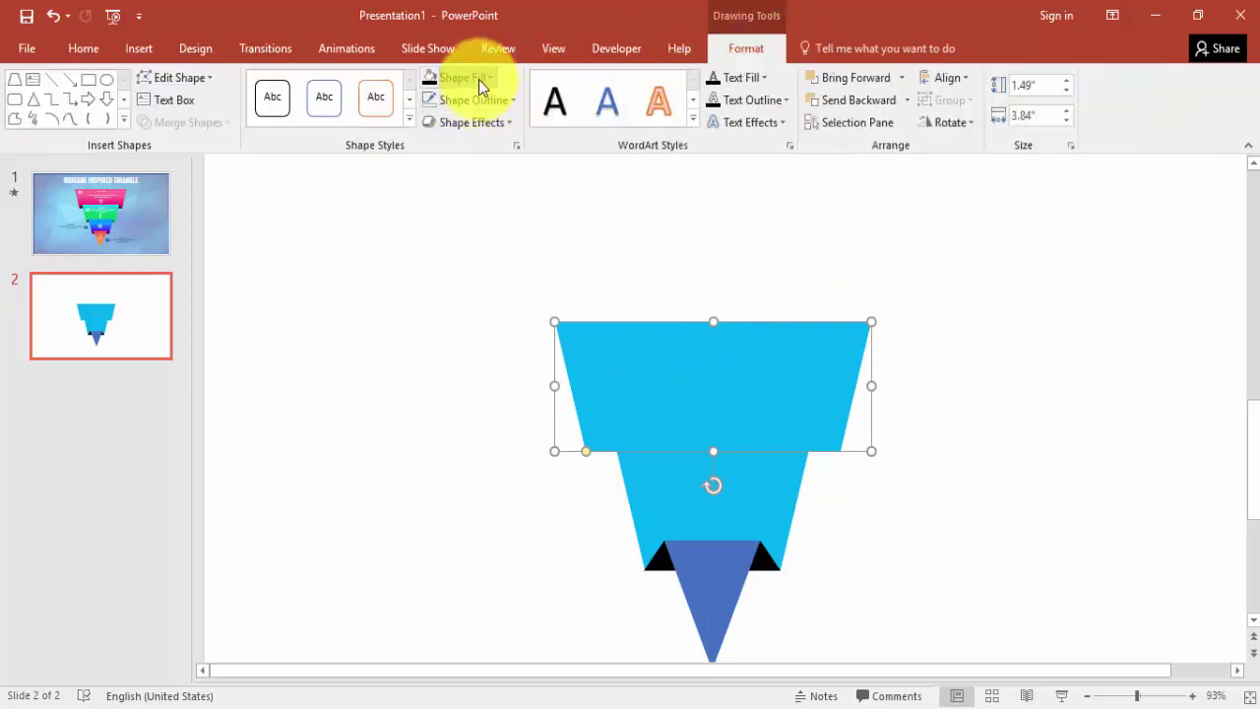
left_click(489, 77)
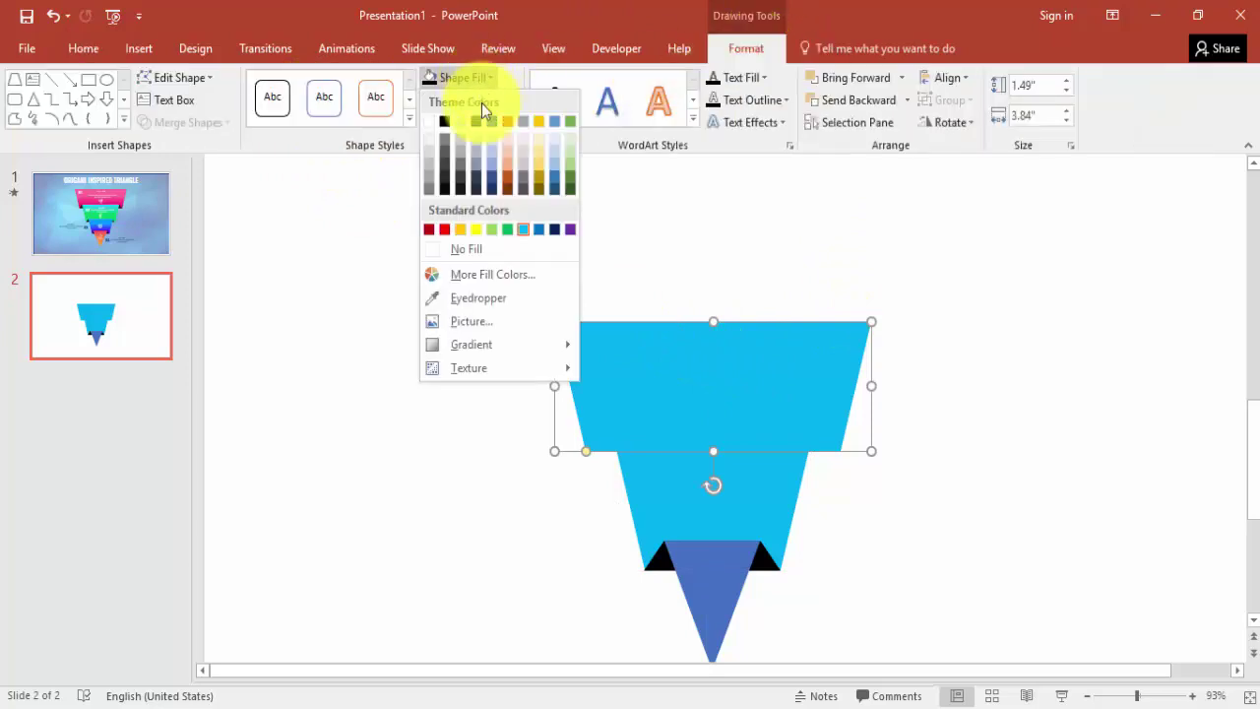
left_click(493, 232)
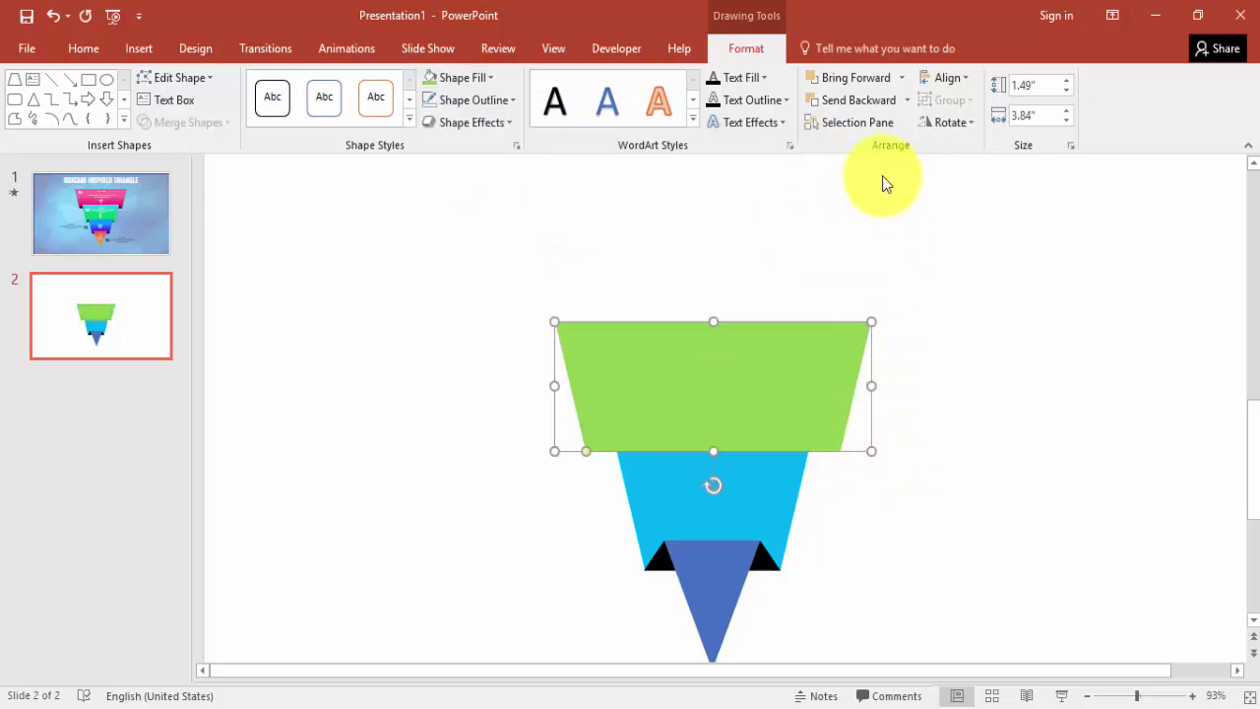
left_click(908, 101)
left_click(903, 150)
Make the green trapezoid slightly taller and tuck it just above the blue tier.
left_click(988, 372)
left_click_drag(779, 388, 781, 398)
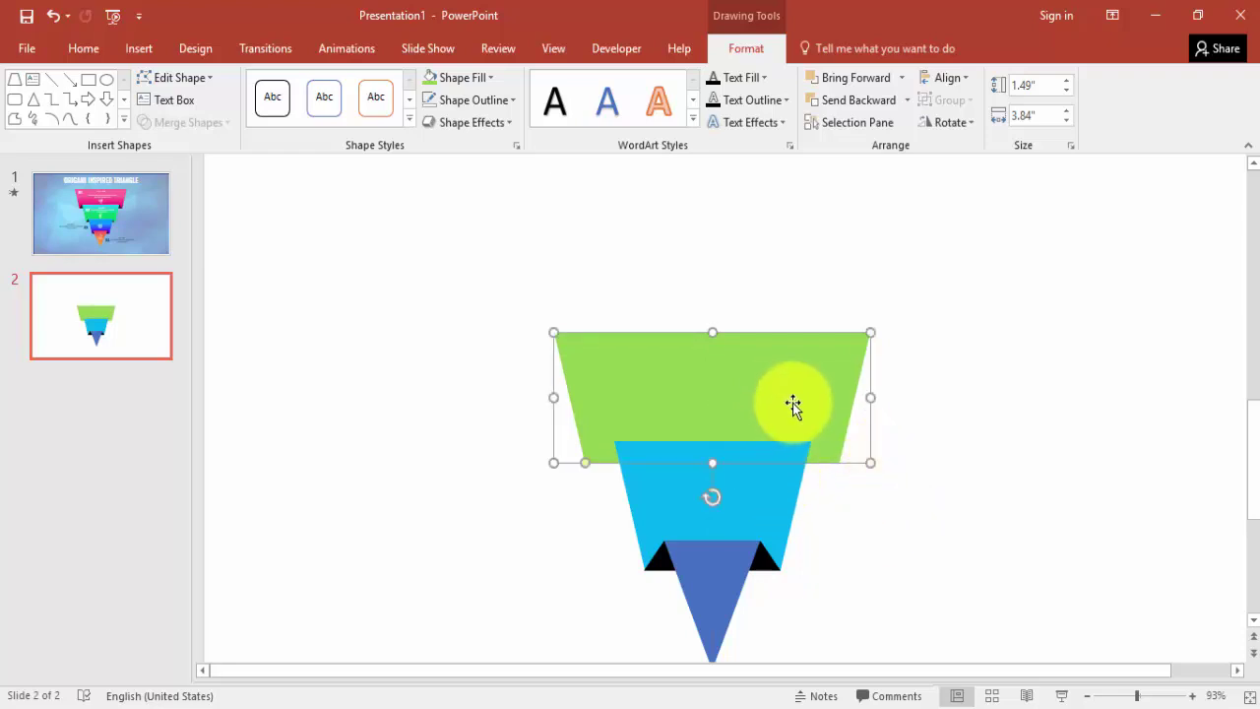
left_click_drag(712, 332, 711, 320)
left_click_drag(719, 371, 719, 378)
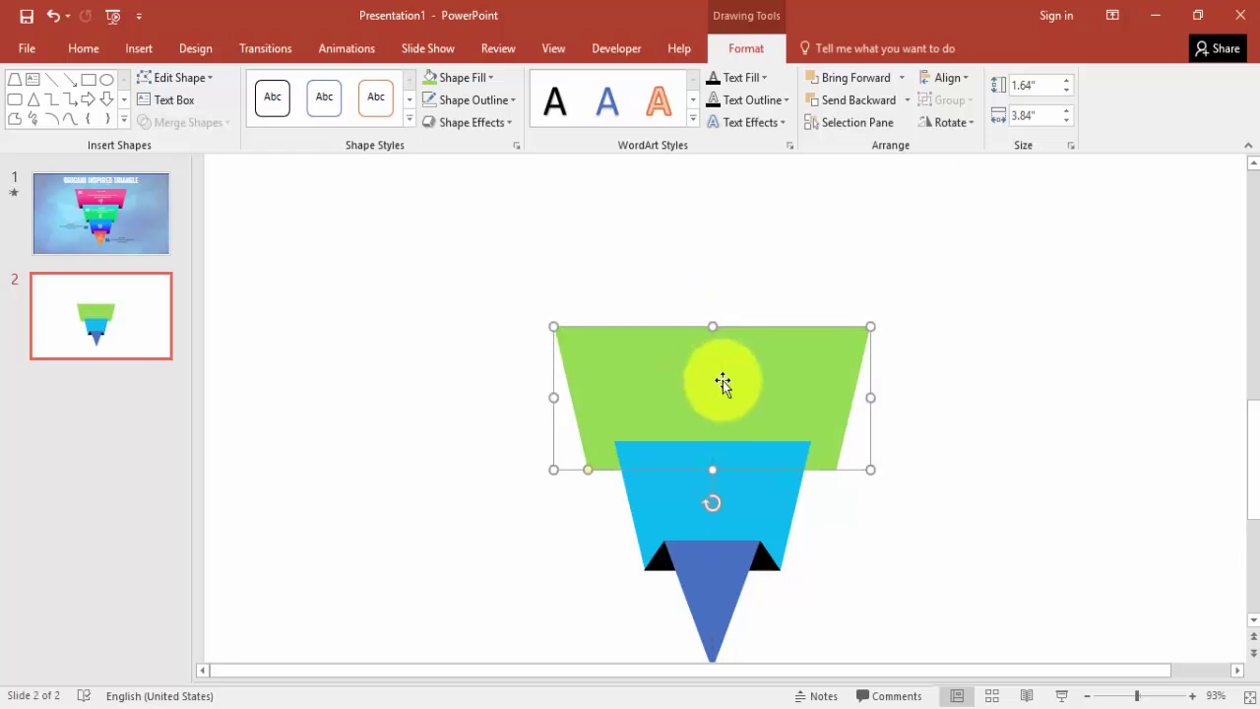
left_click(862, 535)
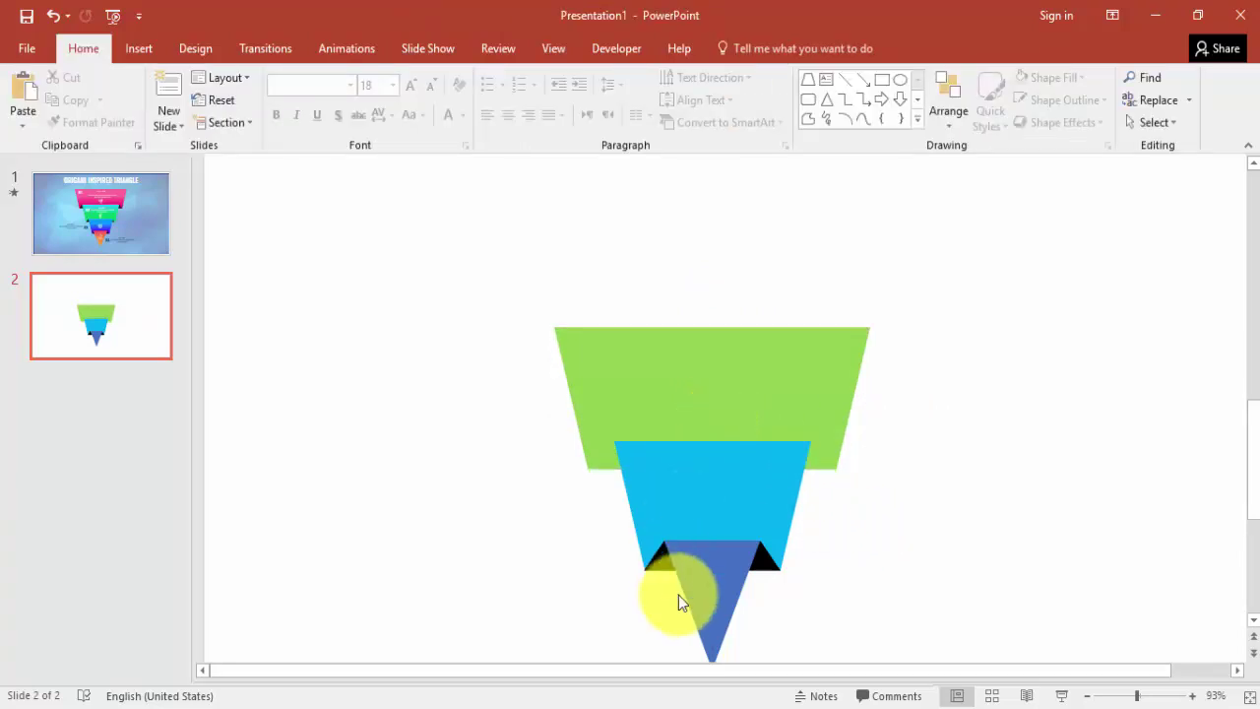
left_click(662, 563)
Position and resize a black triangle at the green tier's lower-left corner.
left_click_drag(655, 568, 613, 458)
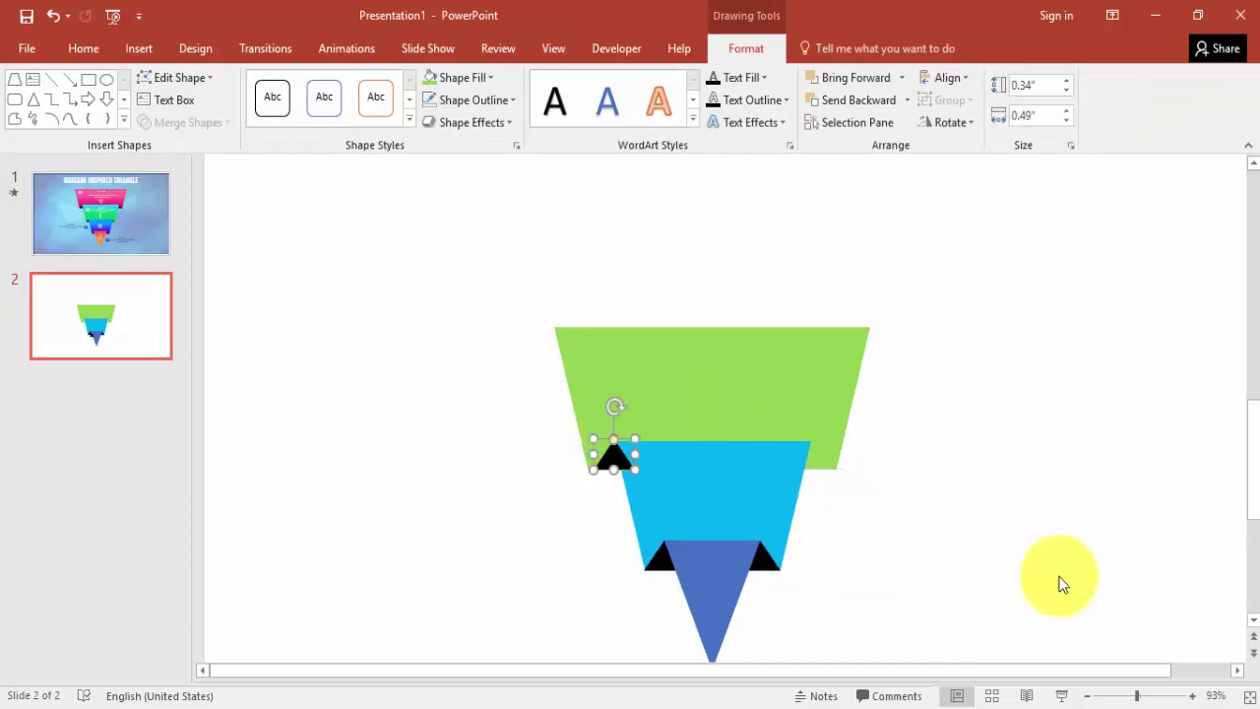
left_click(1176, 696)
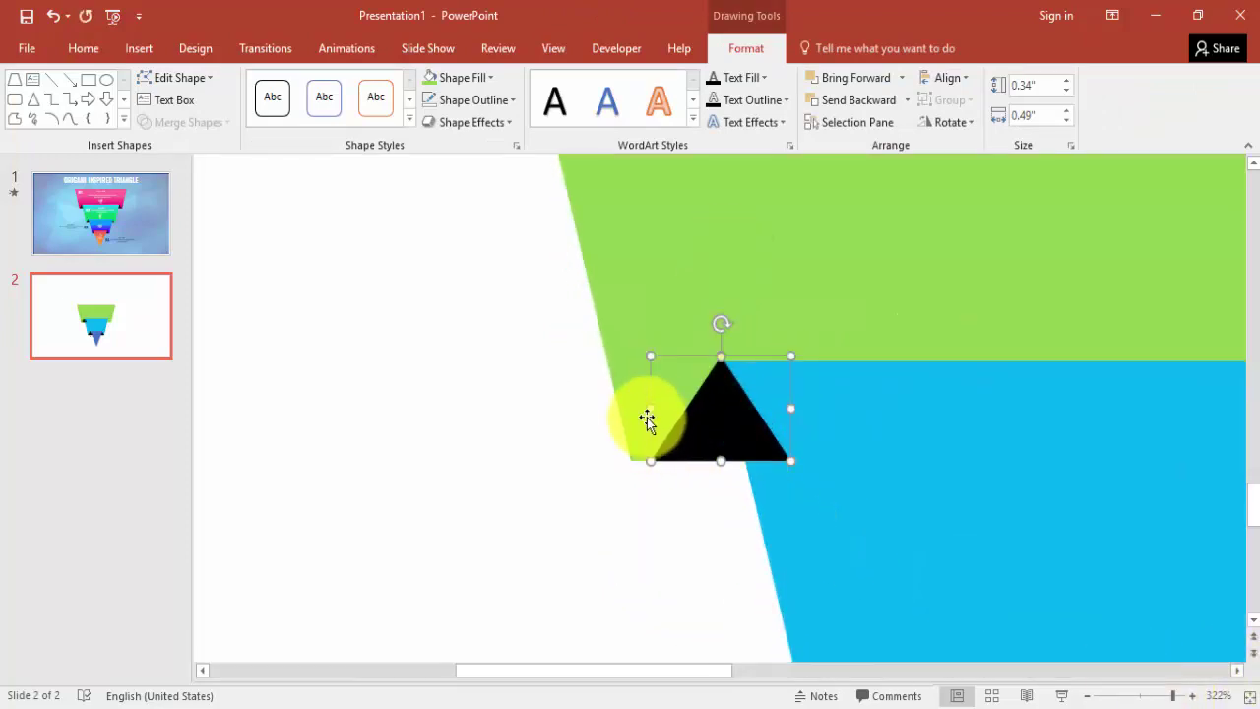
left_click_drag(644, 407, 631, 407)
left_click_drag(787, 408, 814, 409)
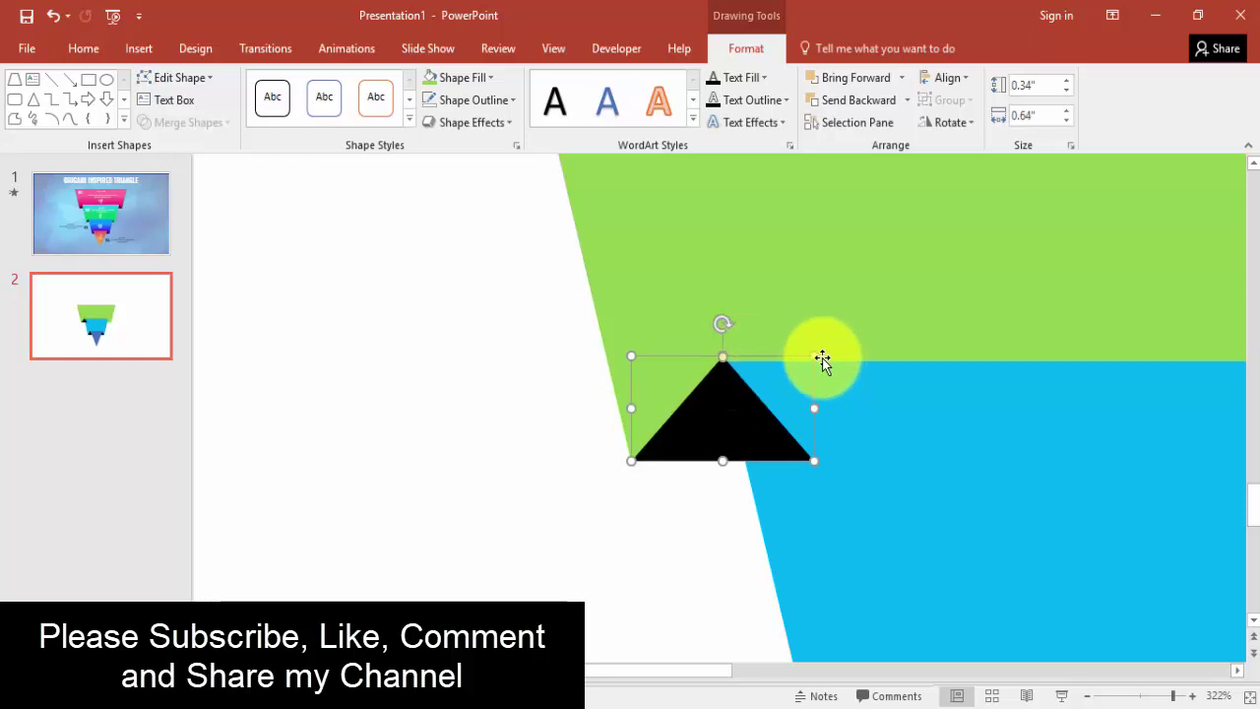
left_click_drag(812, 357, 811, 362)
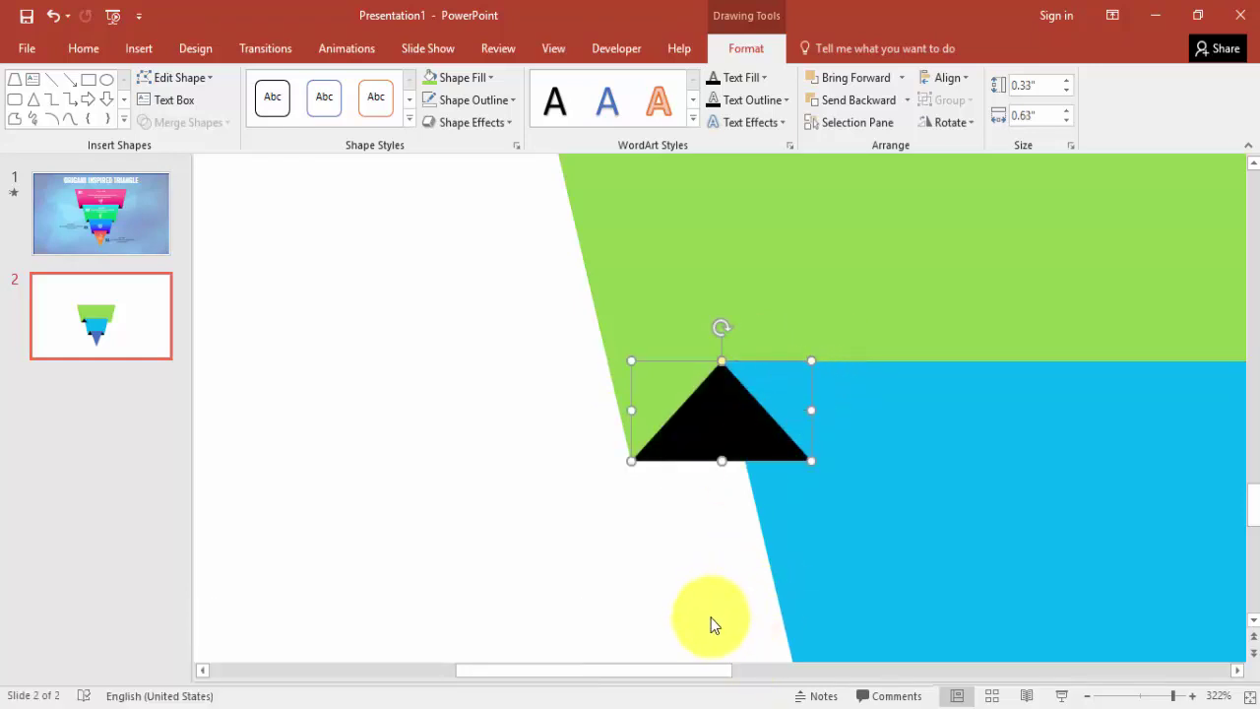
Place a black triangle on the right junction of the green and blue tiers.
left_click_drag(736, 463, 1142, 547)
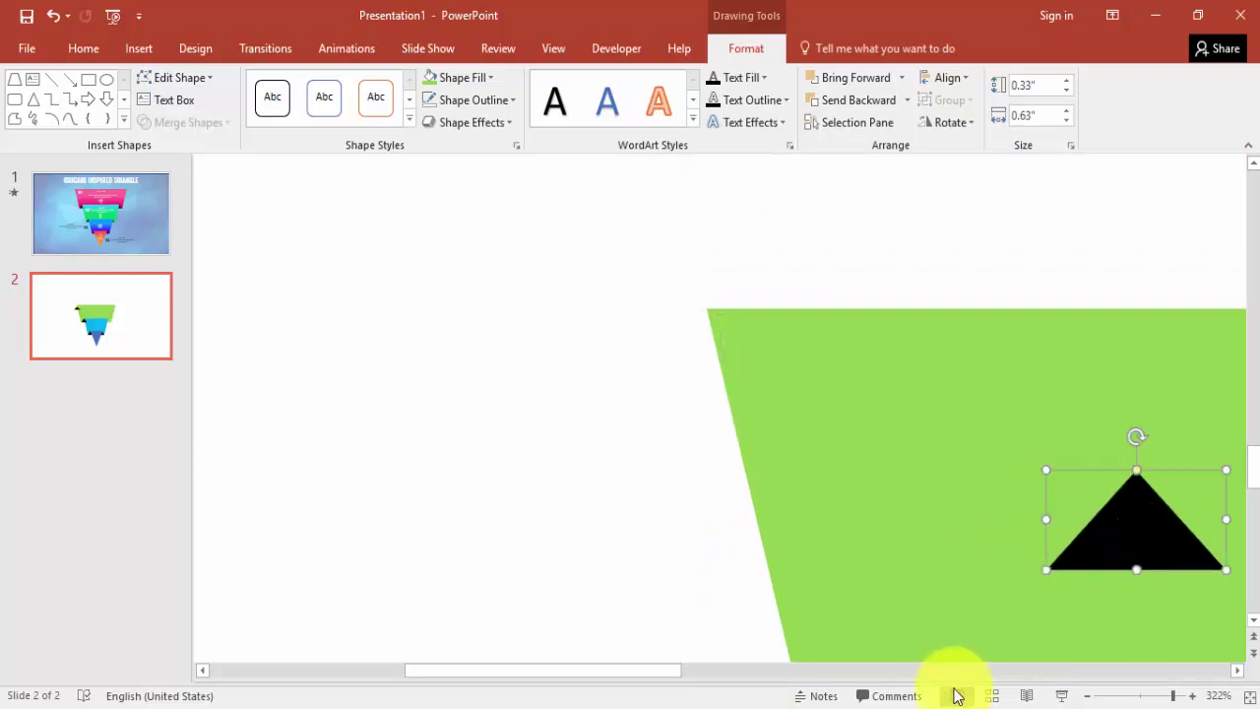
left_click(928, 670)
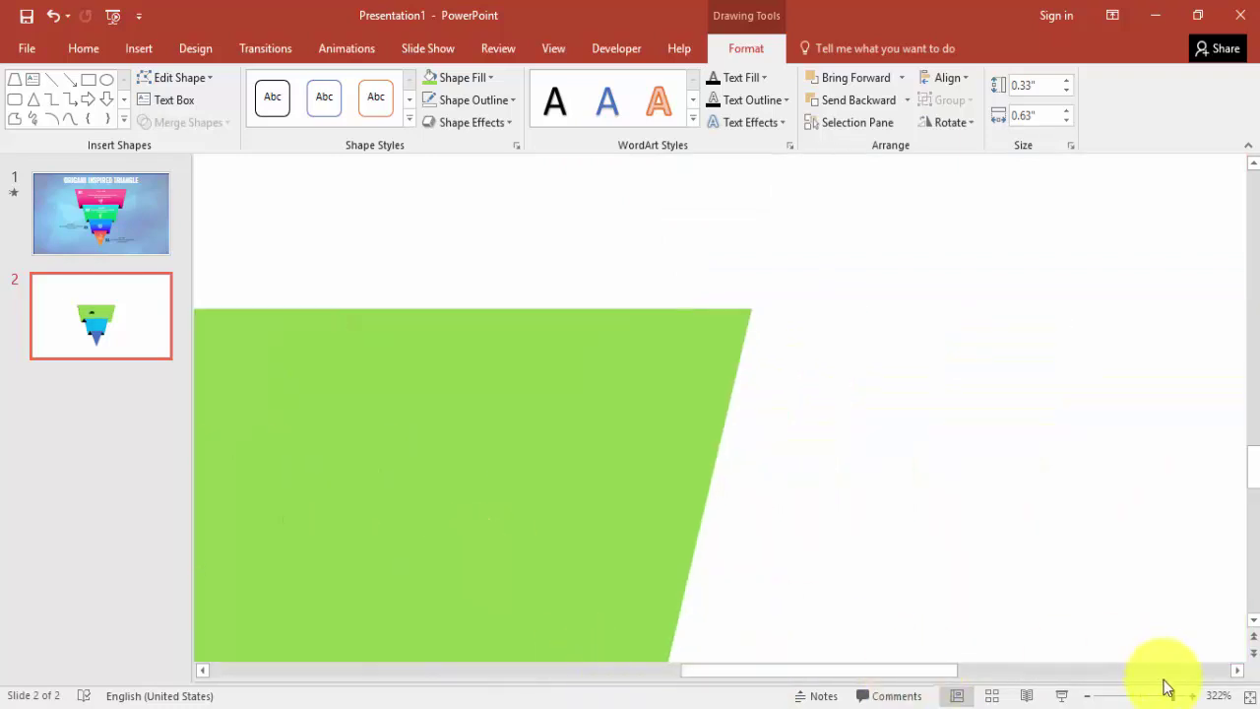
left_click_drag(1177, 699, 1145, 698)
left_click_drag(725, 450, 928, 514)
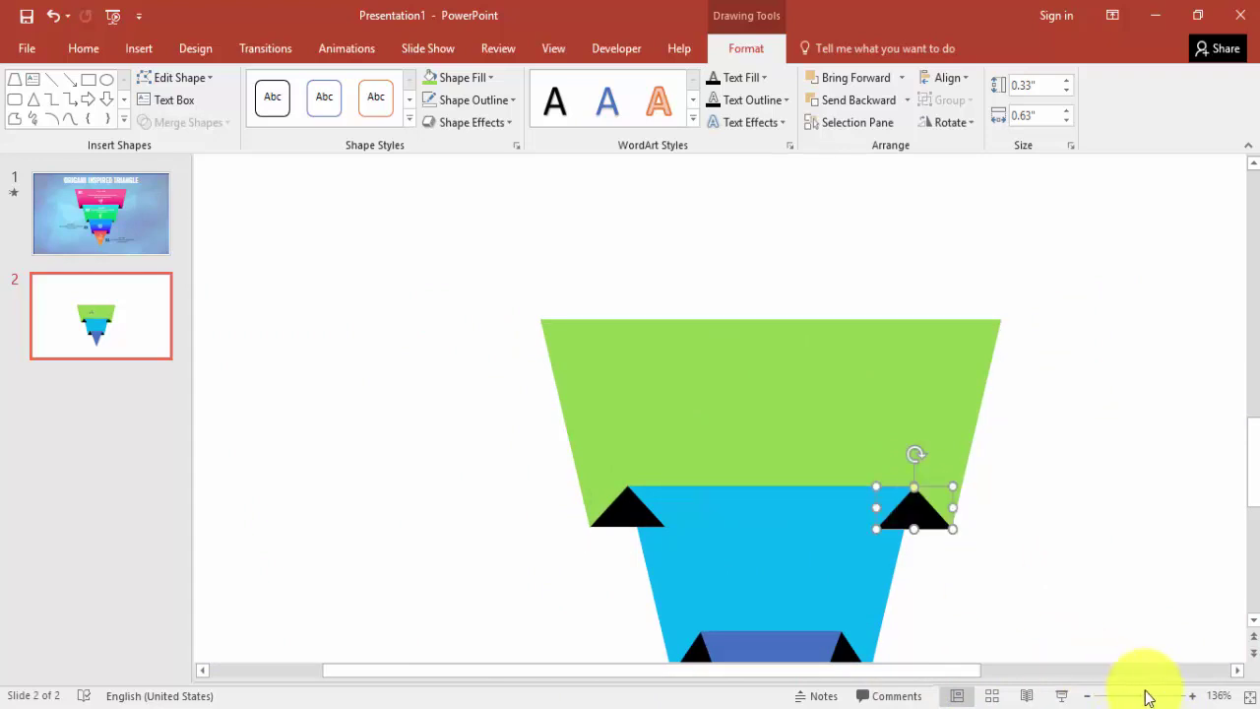
left_click(1169, 701)
left_click(824, 509)
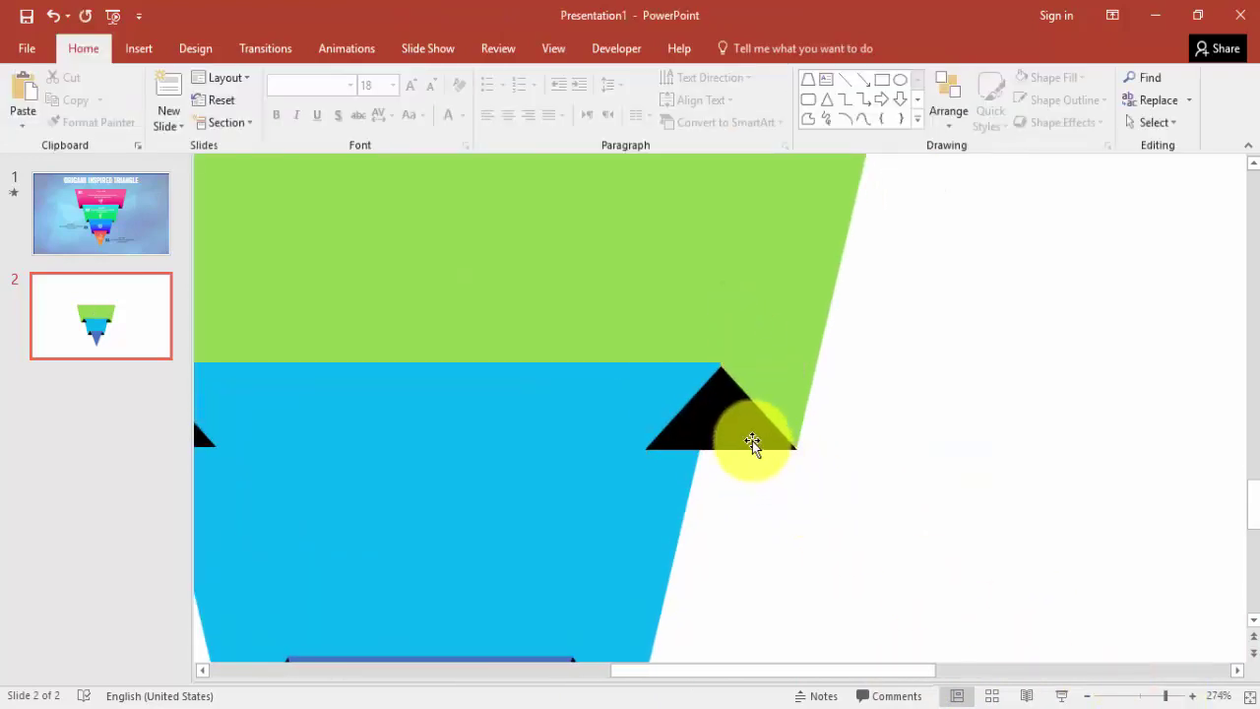
left_click(741, 425)
left_click_drag(741, 425, 737, 421)
Bring the blue tier to the front so it partly covers the black triangles.
left_click(582, 487)
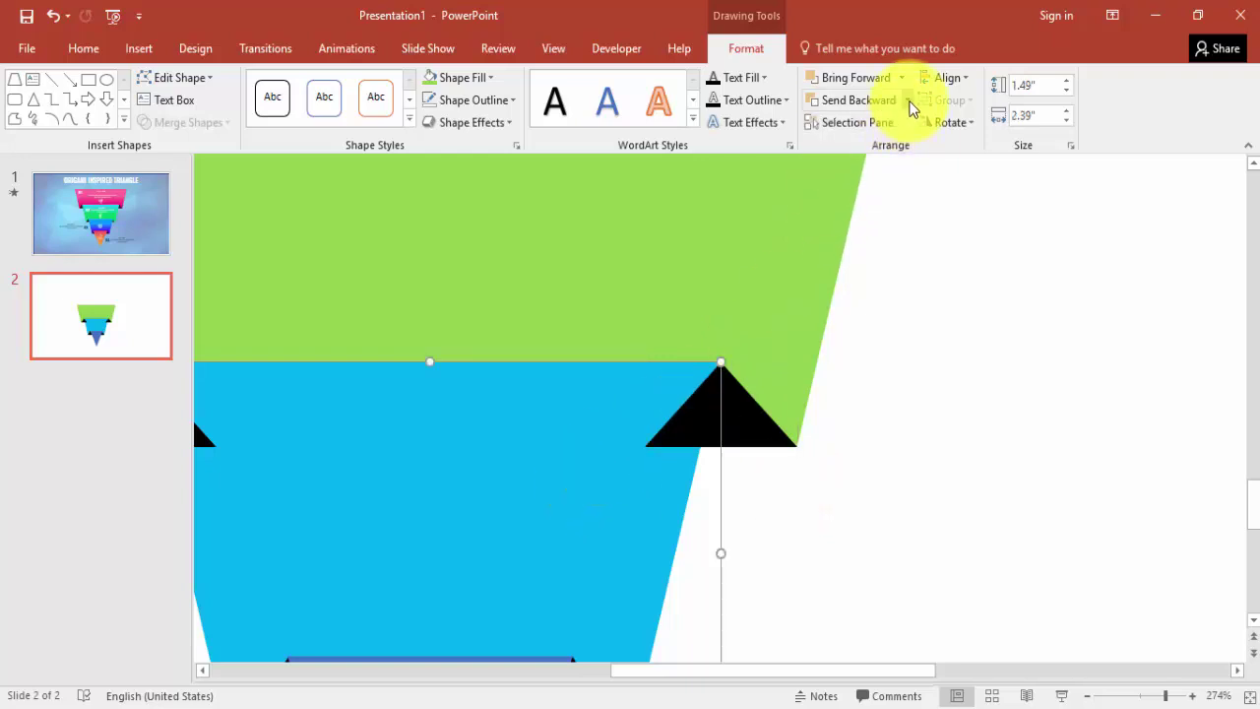
left_click(902, 80)
left_click(897, 127)
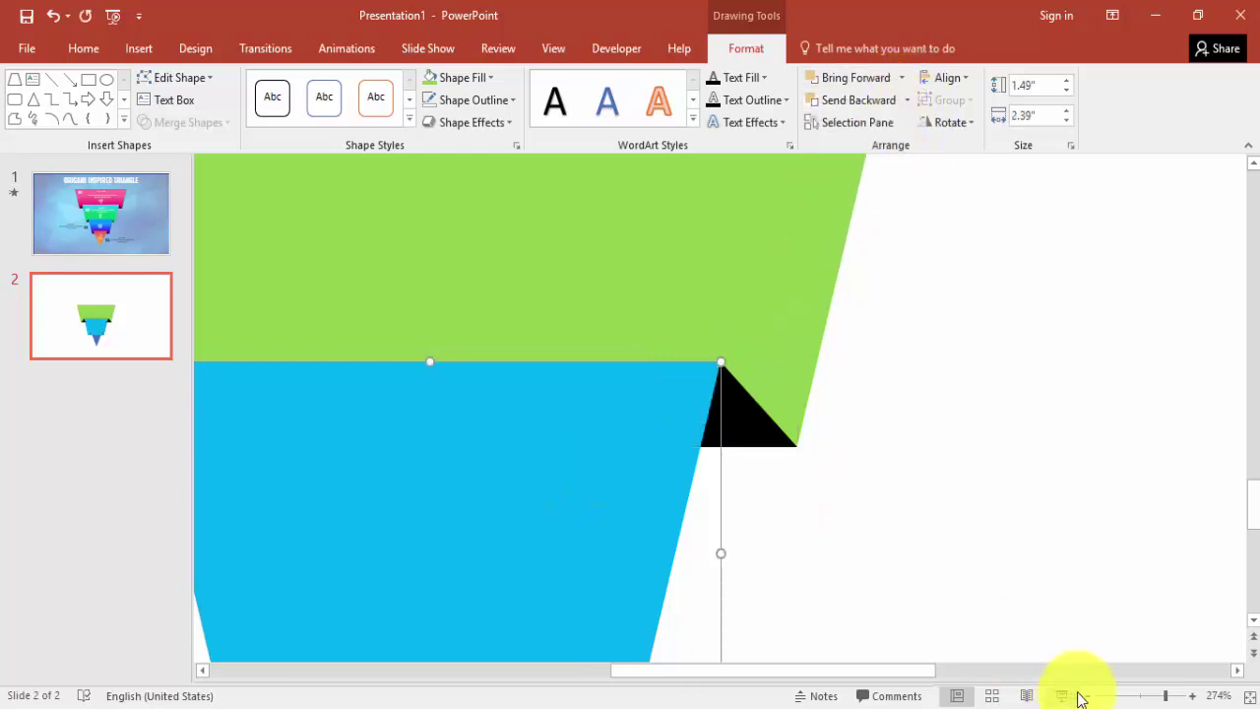
left_click_drag(1167, 699, 1140, 696)
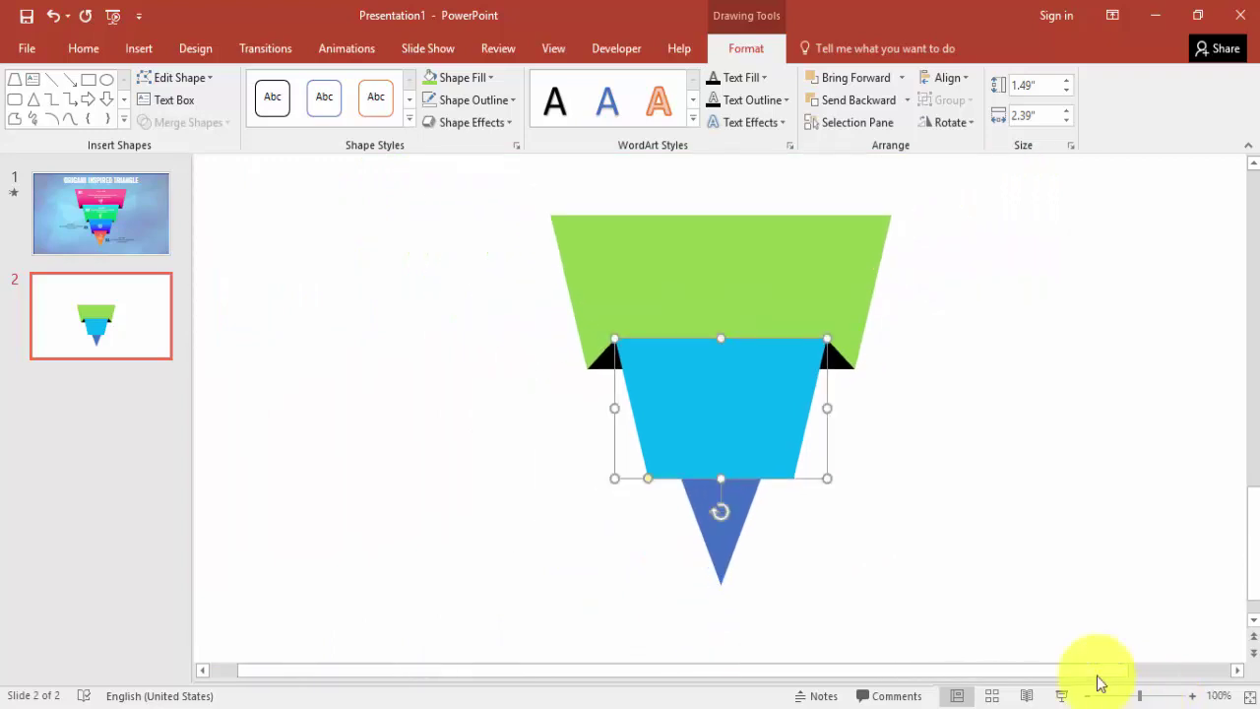
Bring the lower black triangles and blue point to the front, then view the whole slide.
left_click(826, 588)
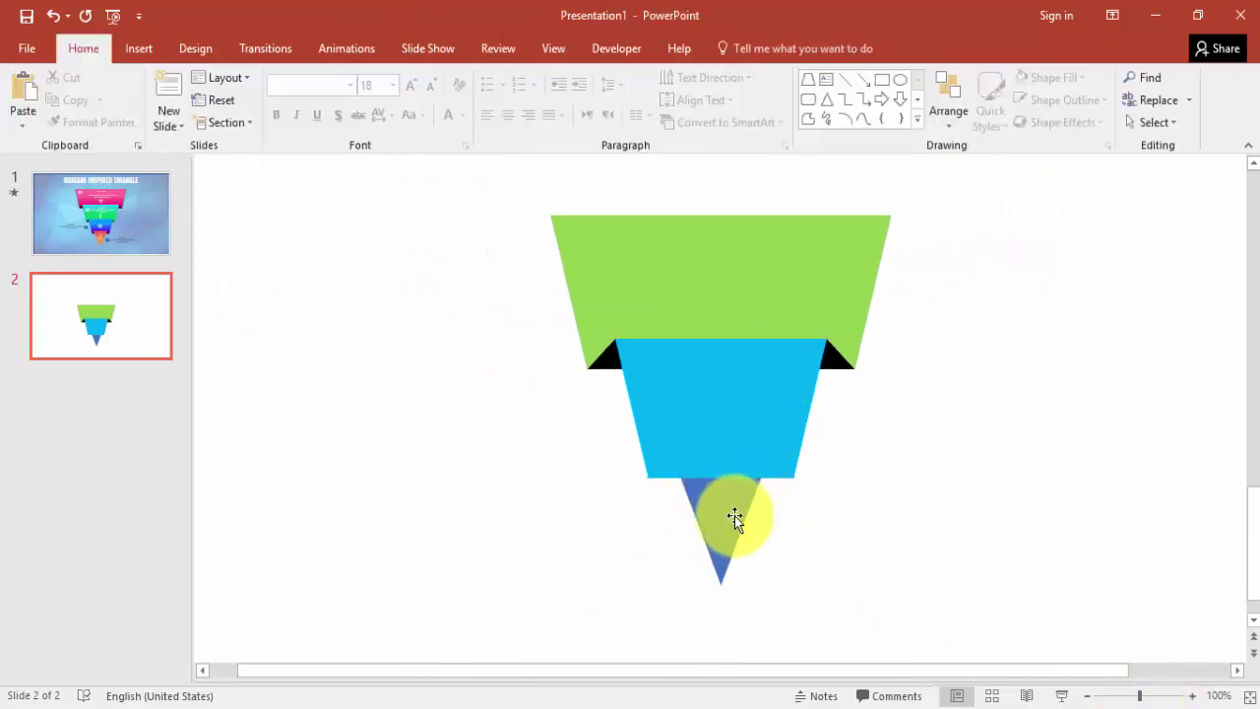
left_click_drag(864, 620, 611, 408)
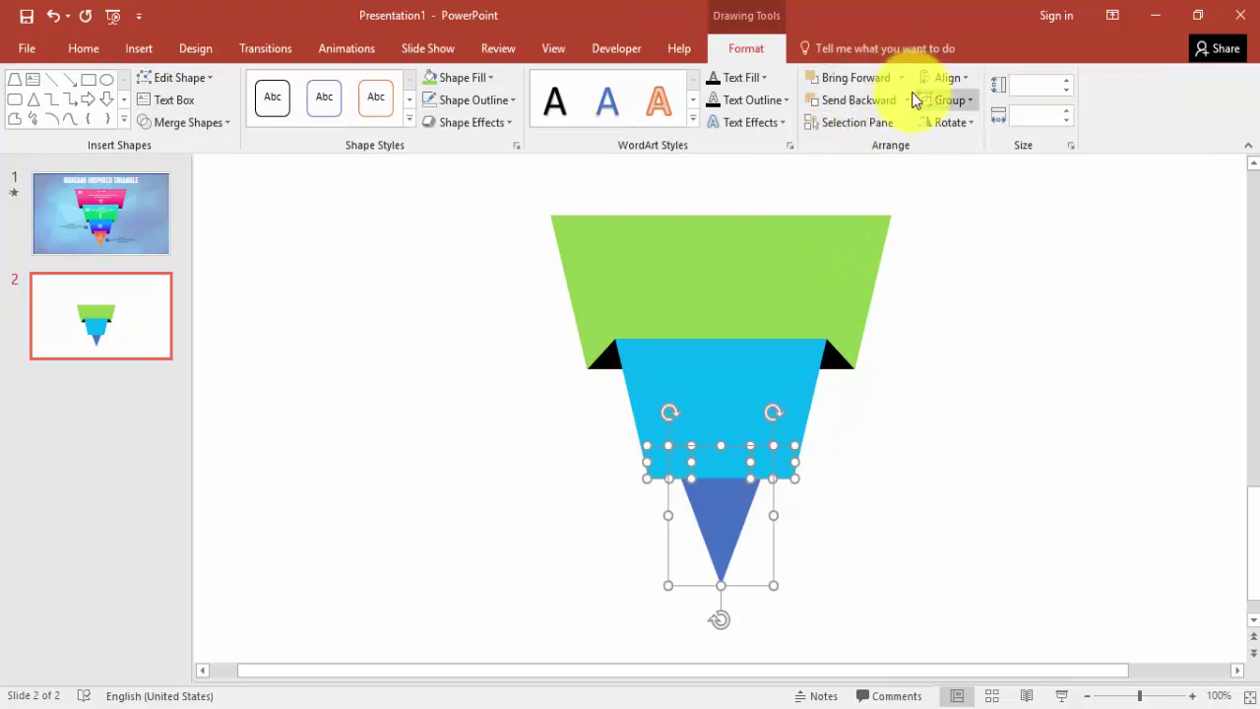
left_click(900, 78)
left_click(885, 125)
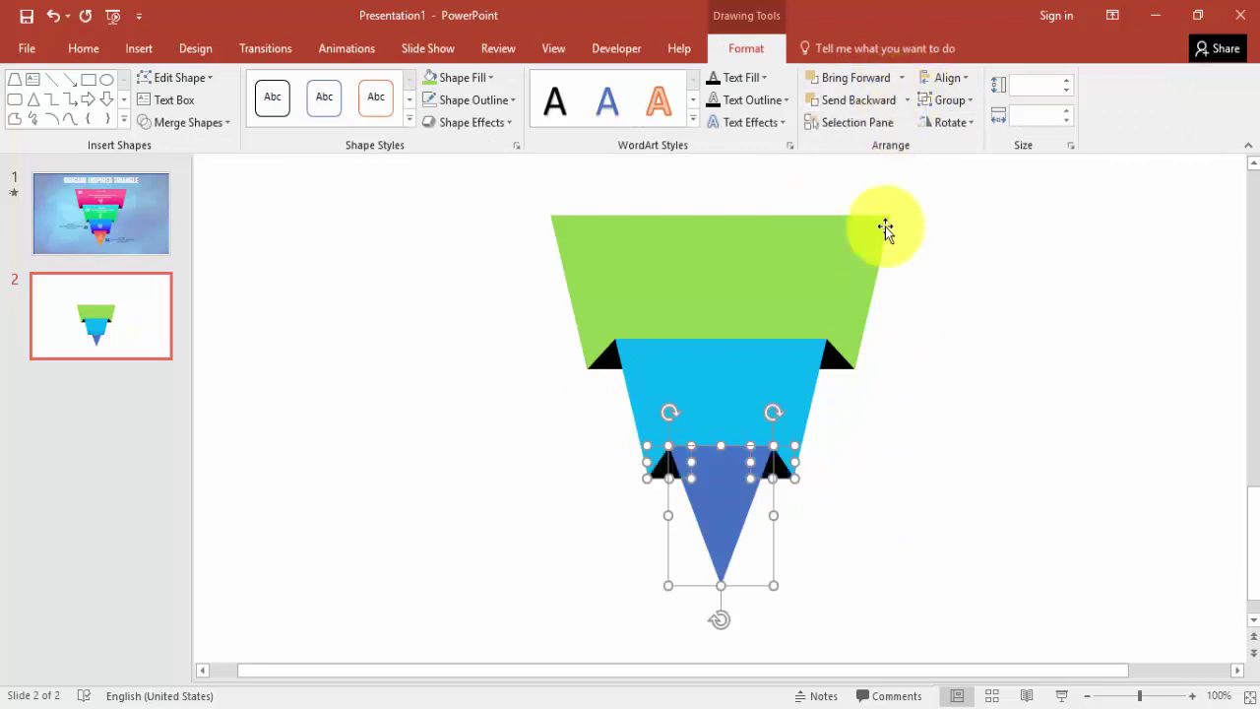
left_click(914, 469)
scroll(942, 510, "up", 1)
scroll(945, 512, "up", 1)
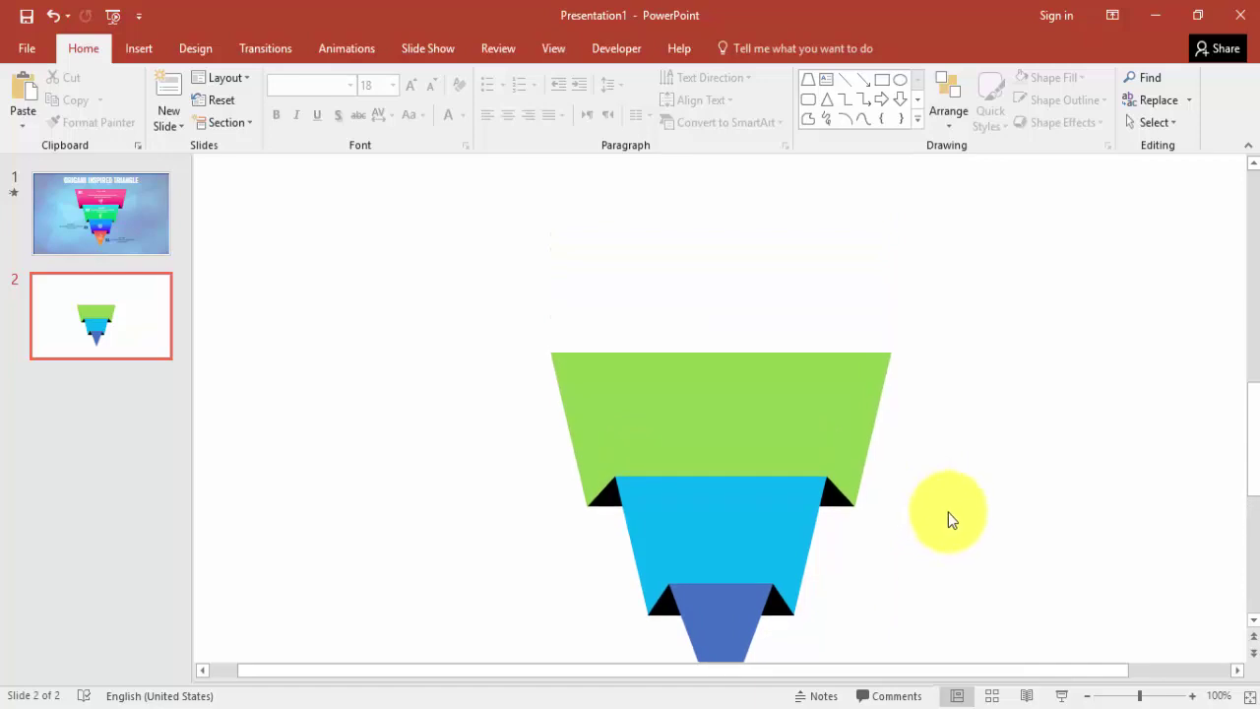
left_click(1144, 699)
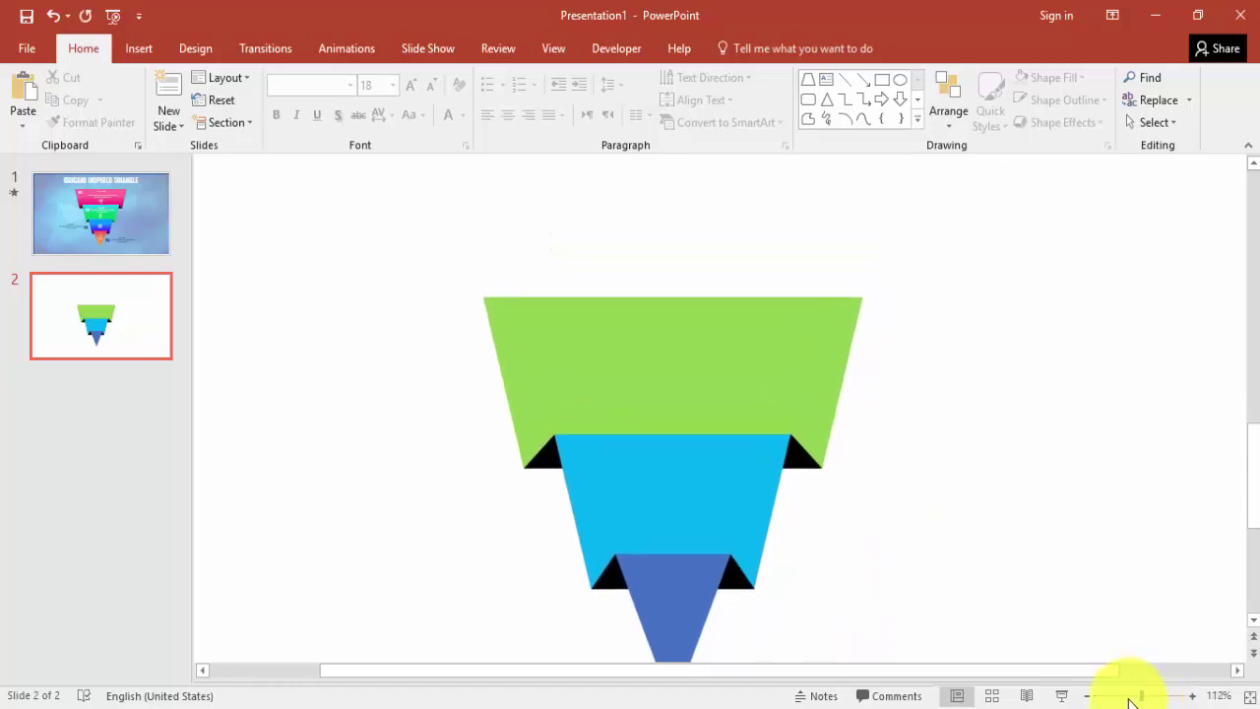
left_click(1142, 699)
left_click_drag(1139, 699, 1125, 699)
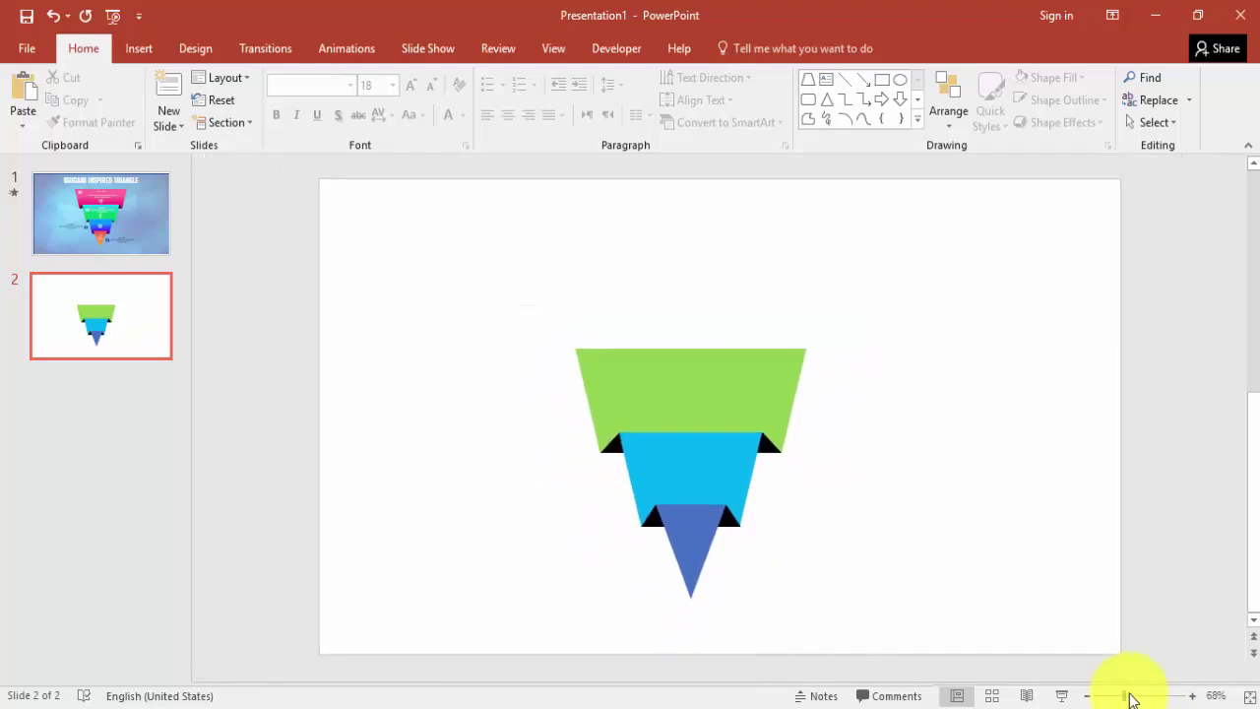
Copy the green tier above itself and fill the new top tier purple.
left_click(777, 354)
left_click(824, 391)
left_click(777, 385)
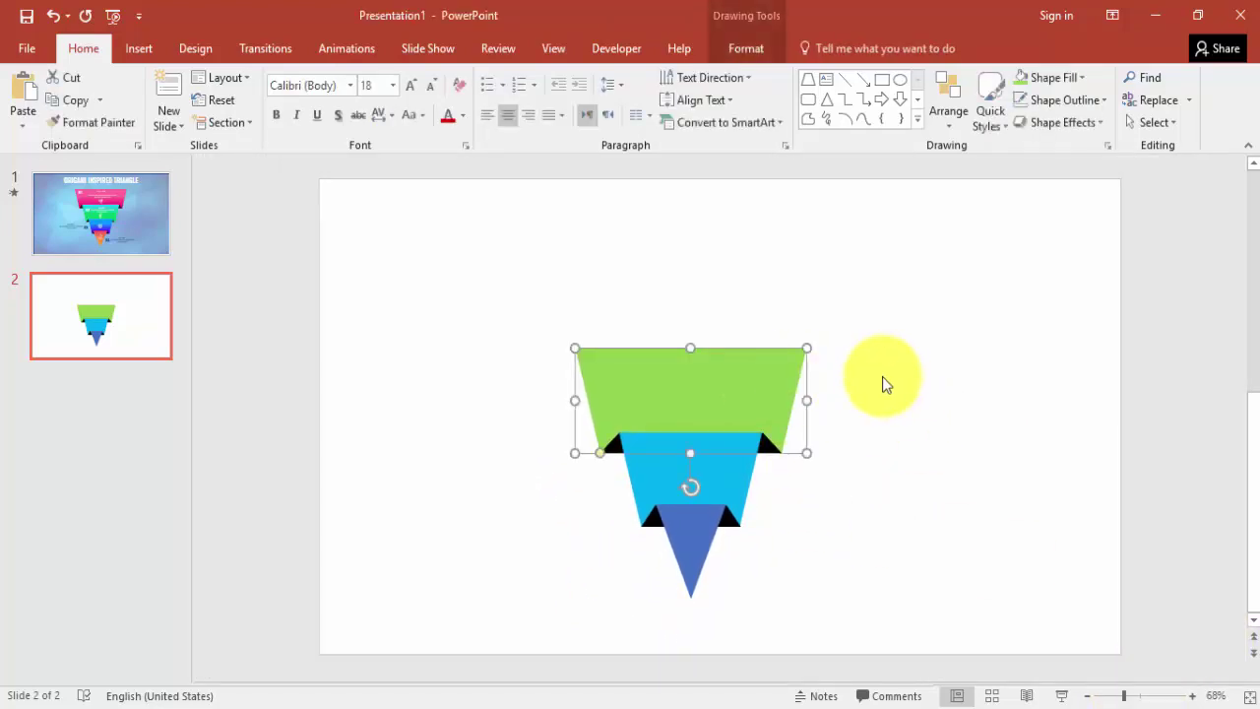
left_click_drag(754, 388, 705, 301)
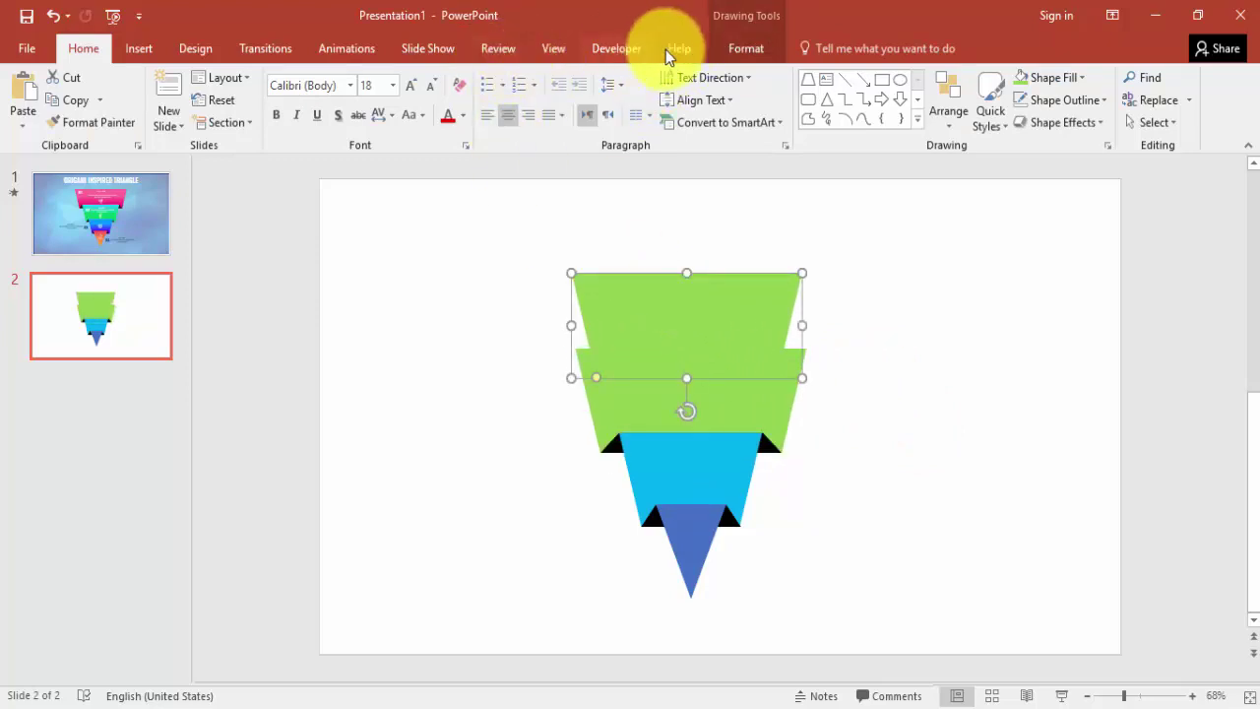
left_click(738, 49)
left_click(489, 78)
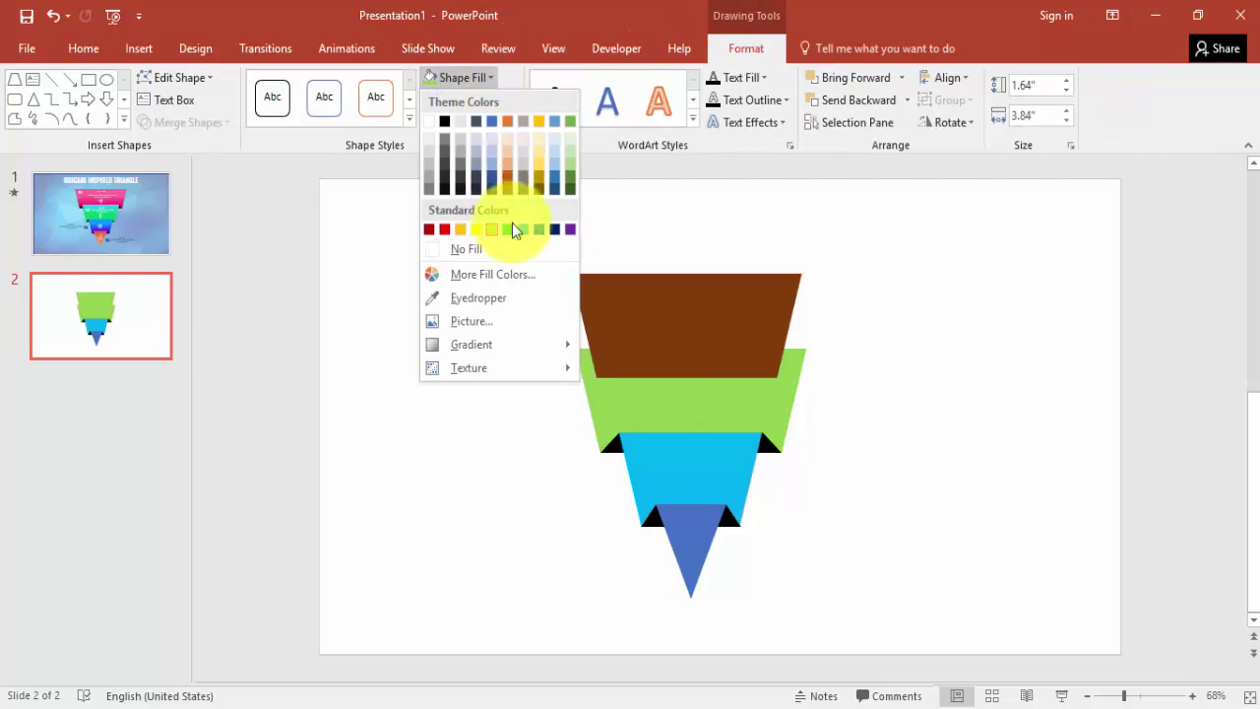
left_click(569, 228)
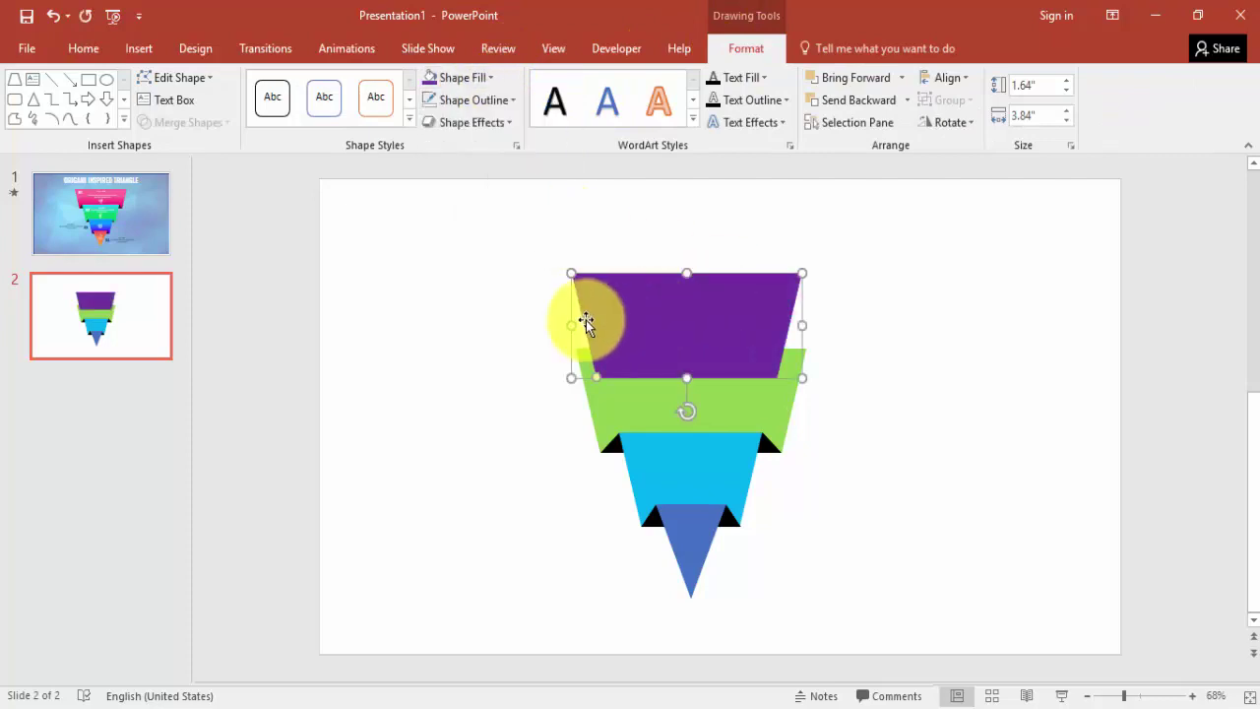
Widen the purple tier on both sides and make it taller upward.
left_click_drag(560, 326, 539, 322)
left_click_drag(805, 326, 845, 317)
left_click_drag(693, 274, 691, 234)
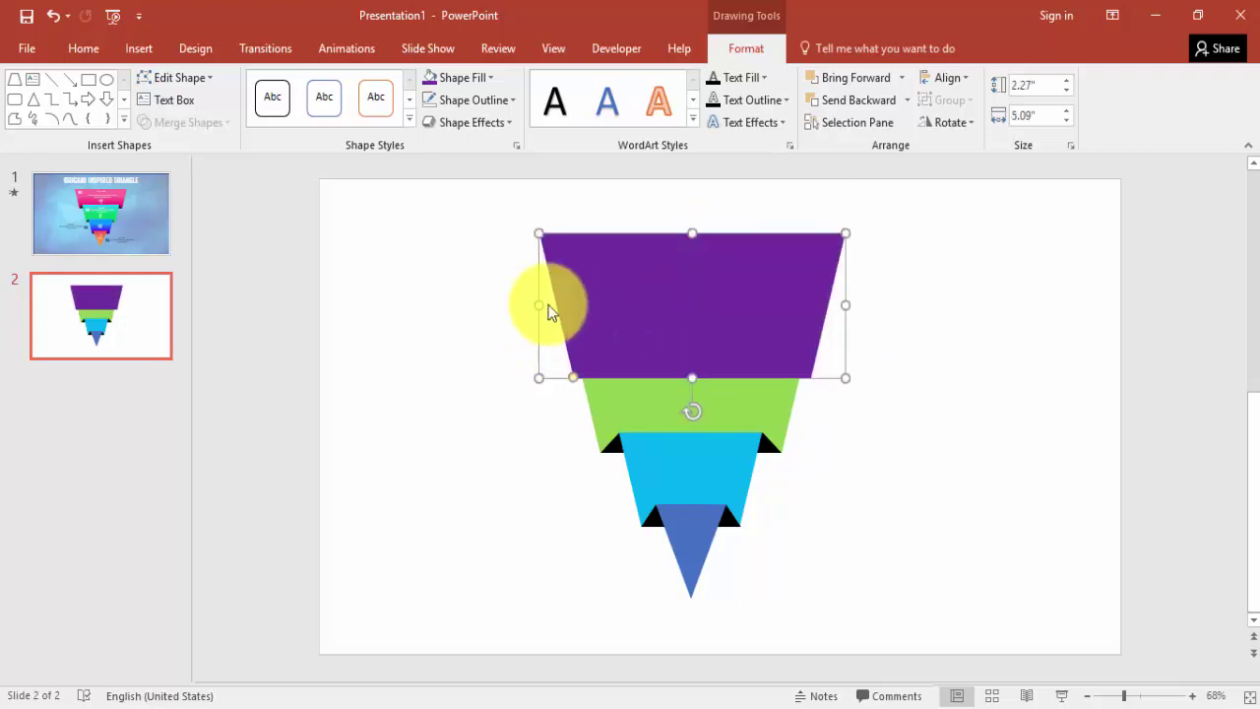
left_click_drag(540, 305, 523, 305)
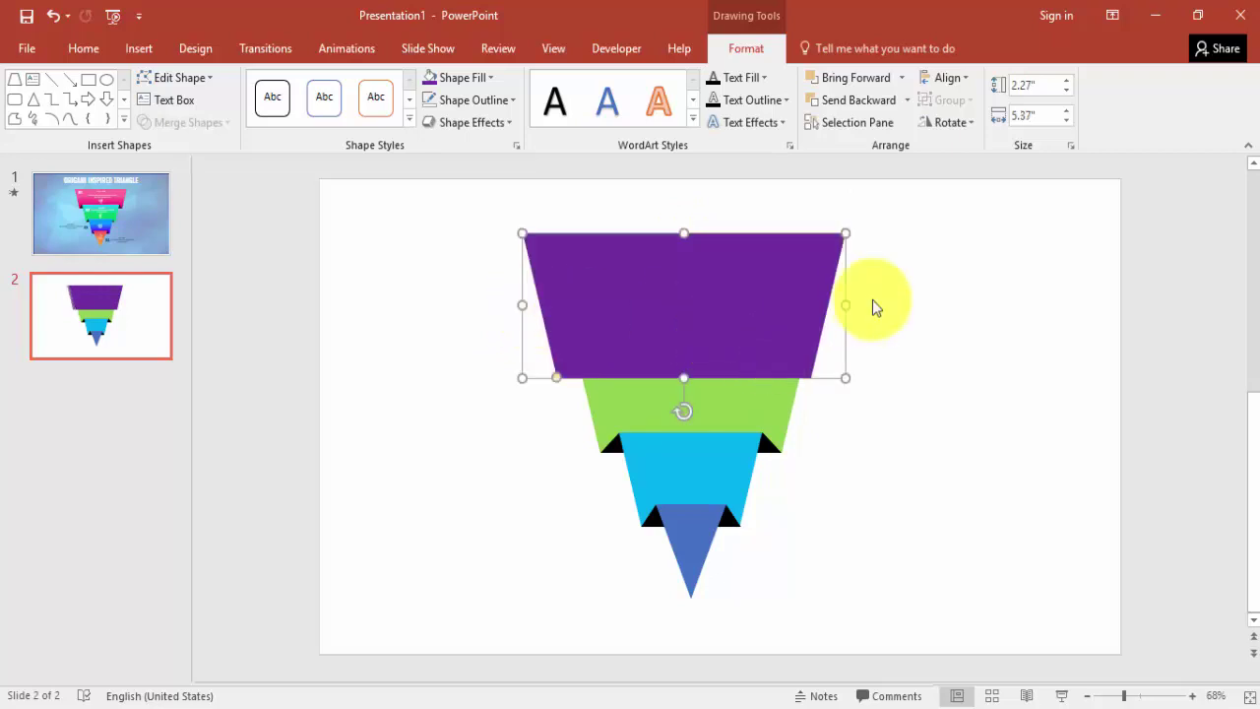
left_click_drag(840, 309, 857, 301)
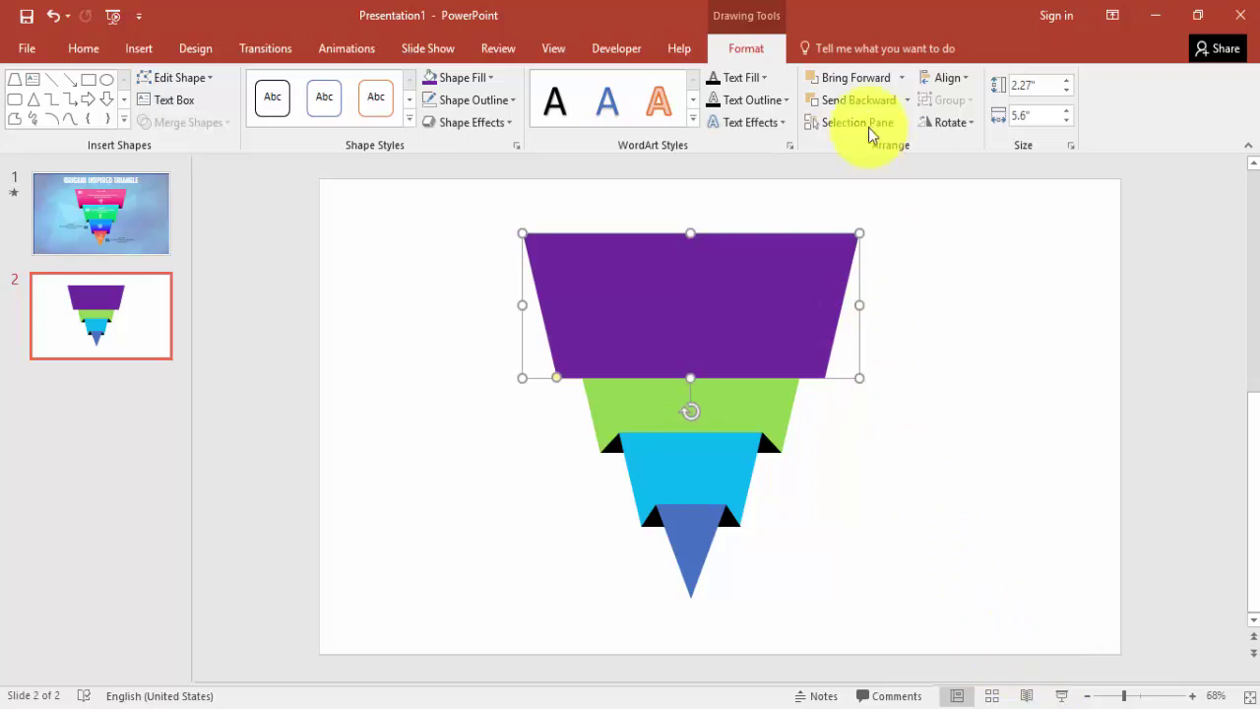
Send the purple tier to the back, behind the green tier.
left_click(905, 100)
left_click(880, 142)
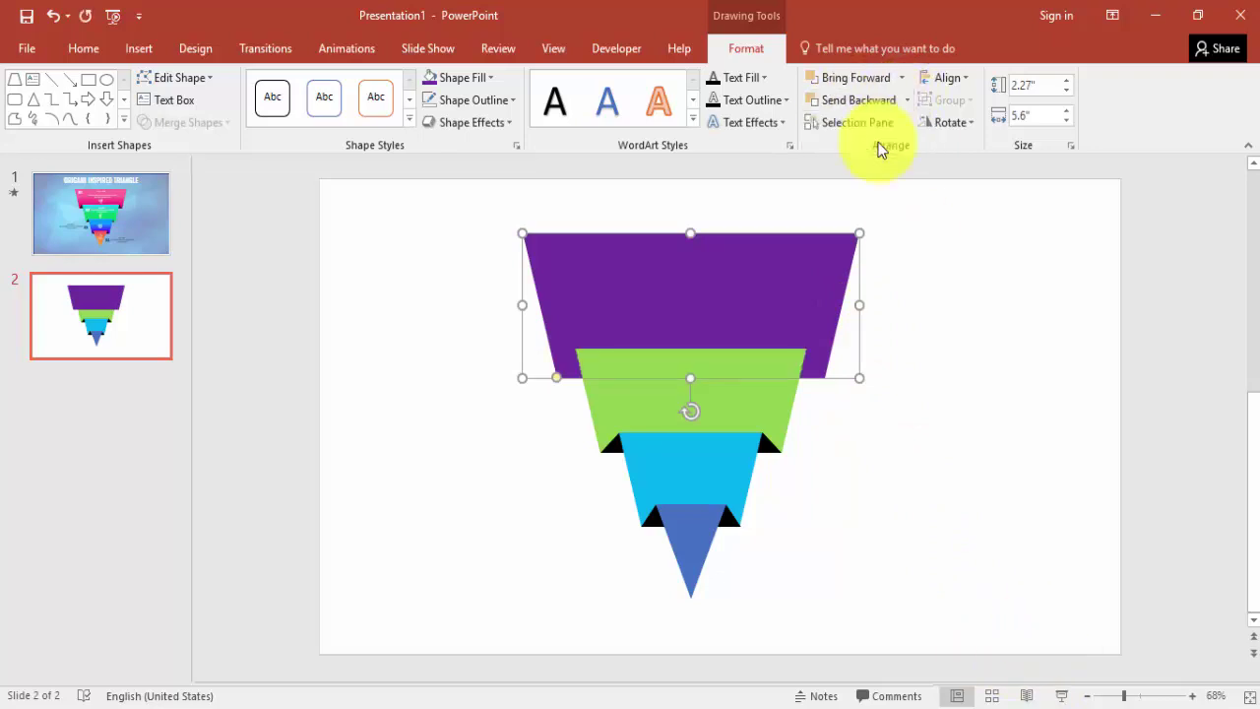
left_click(950, 327)
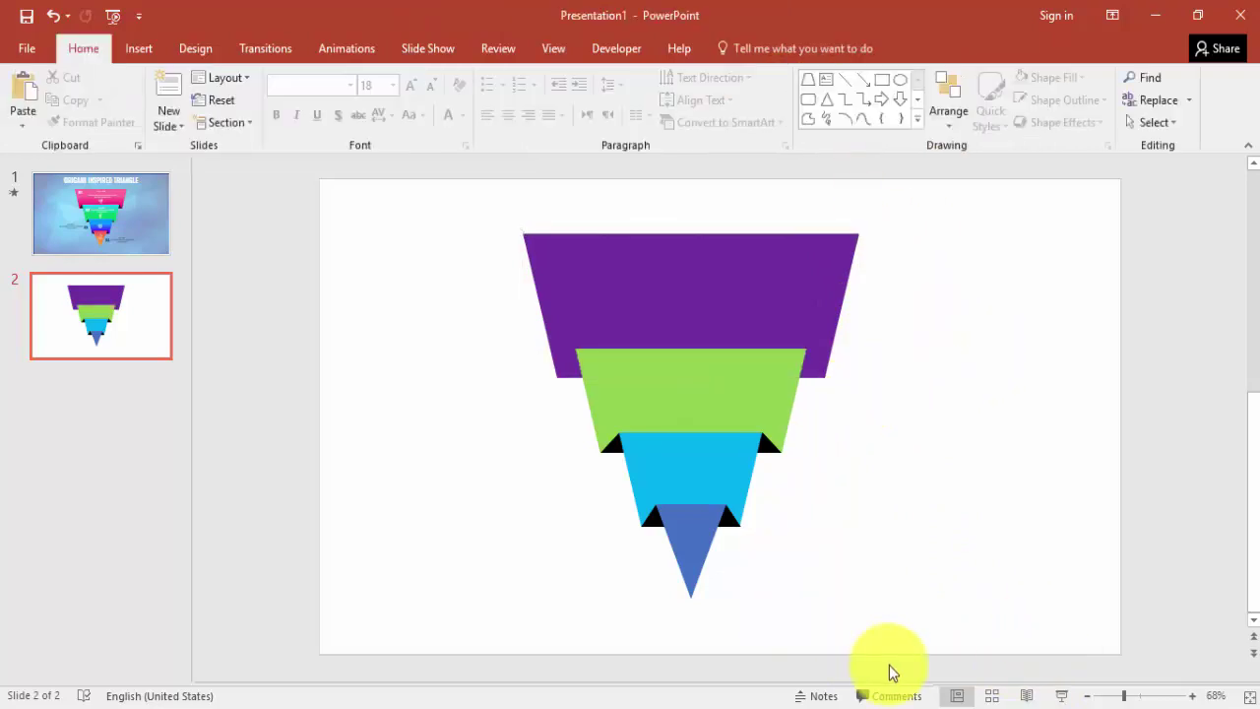
Move a black triangle to the green tier's upper left corner and resize it to 0.45 inch tall.
left_click(612, 446)
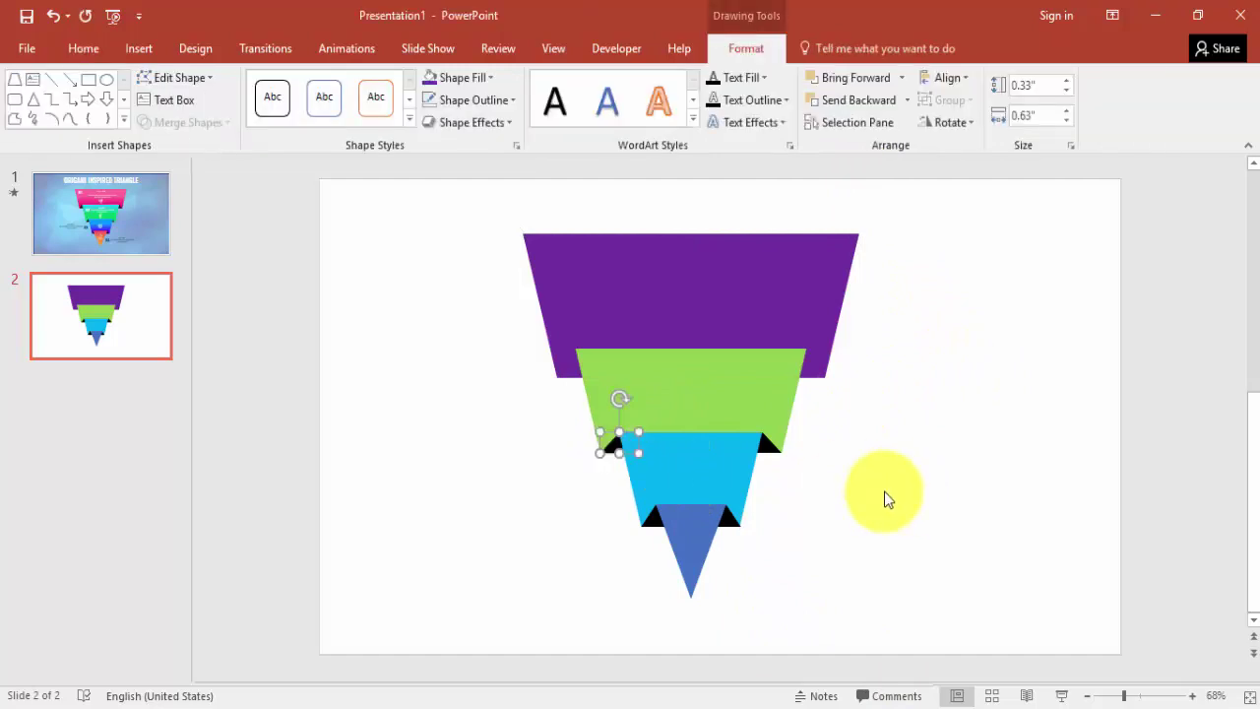
left_click_drag(619, 446, 578, 361)
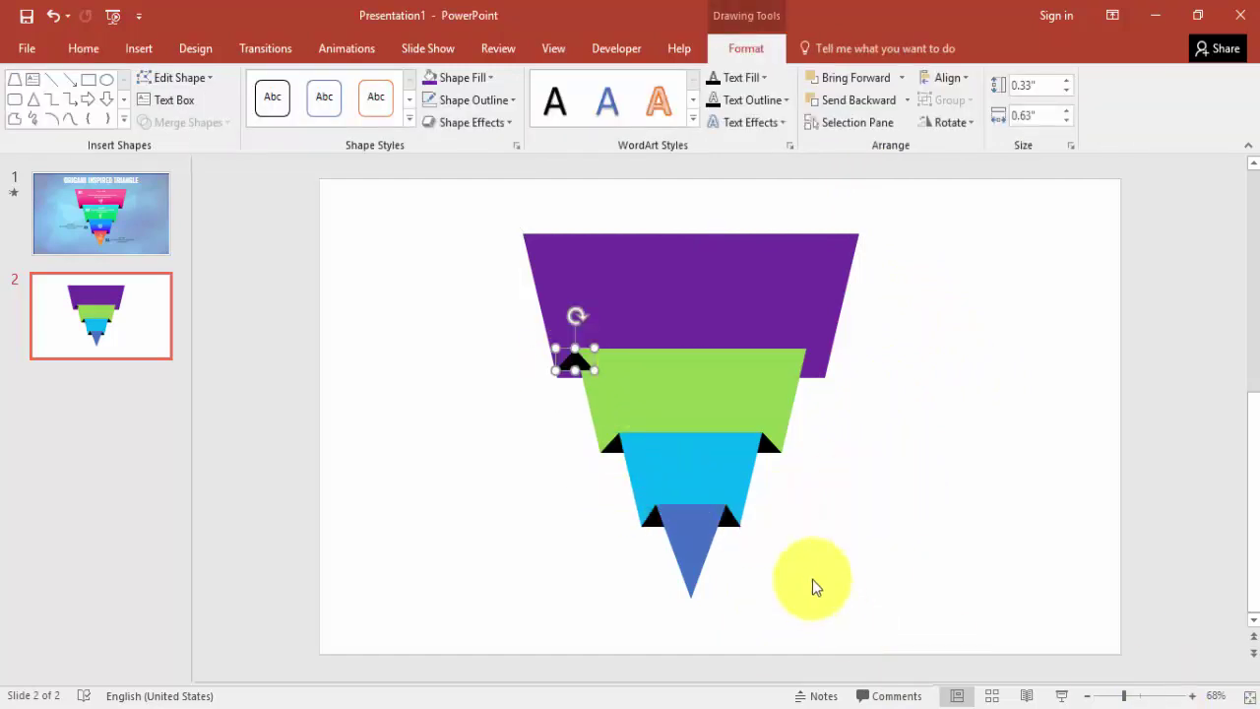
left_click(1178, 697)
left_click_drag(721, 466, 723, 487)
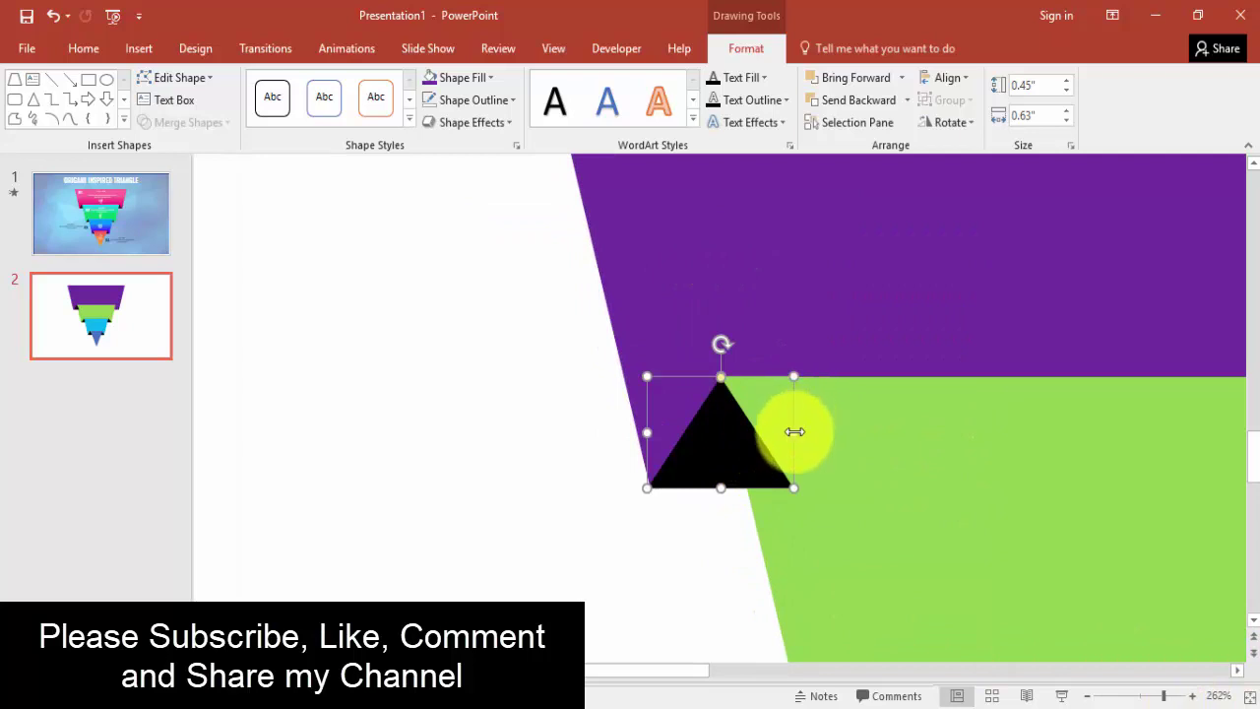
mouse_move(793, 376)
left_mouse_down()
mouse_move(796, 365)
mouse_move(794, 380)
left_mouse_up()
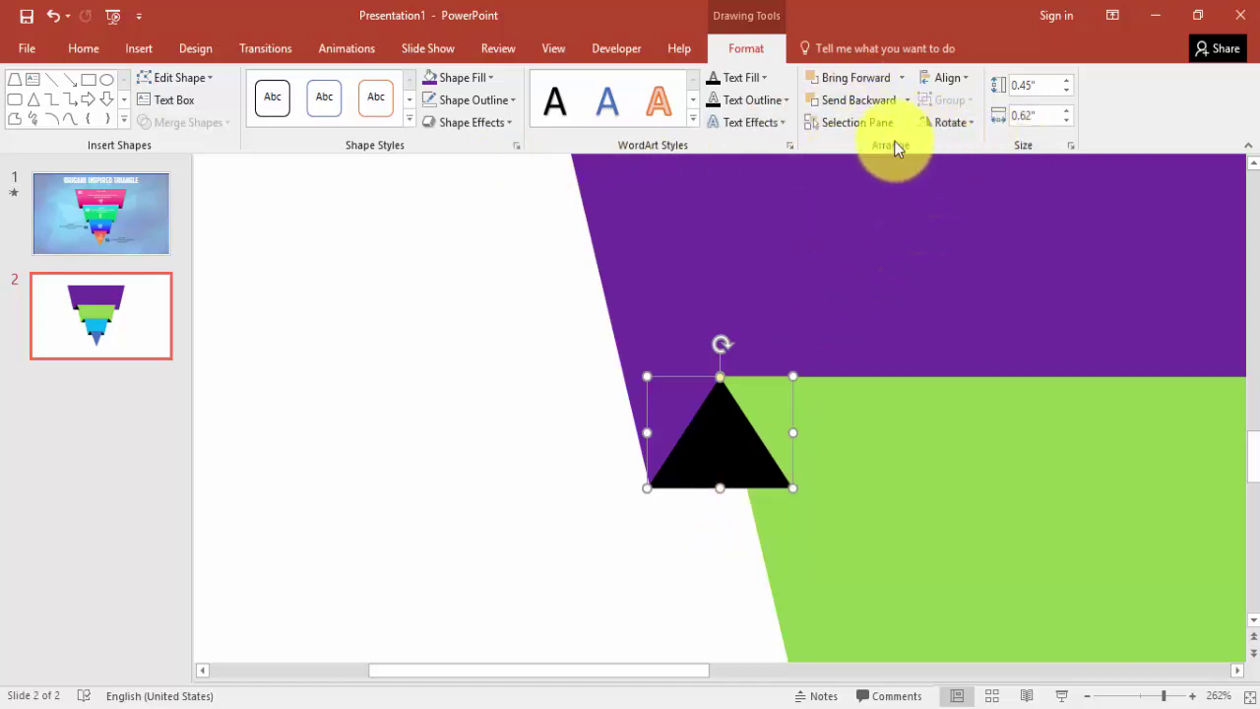
left_click(908, 101)
left_click(886, 102)
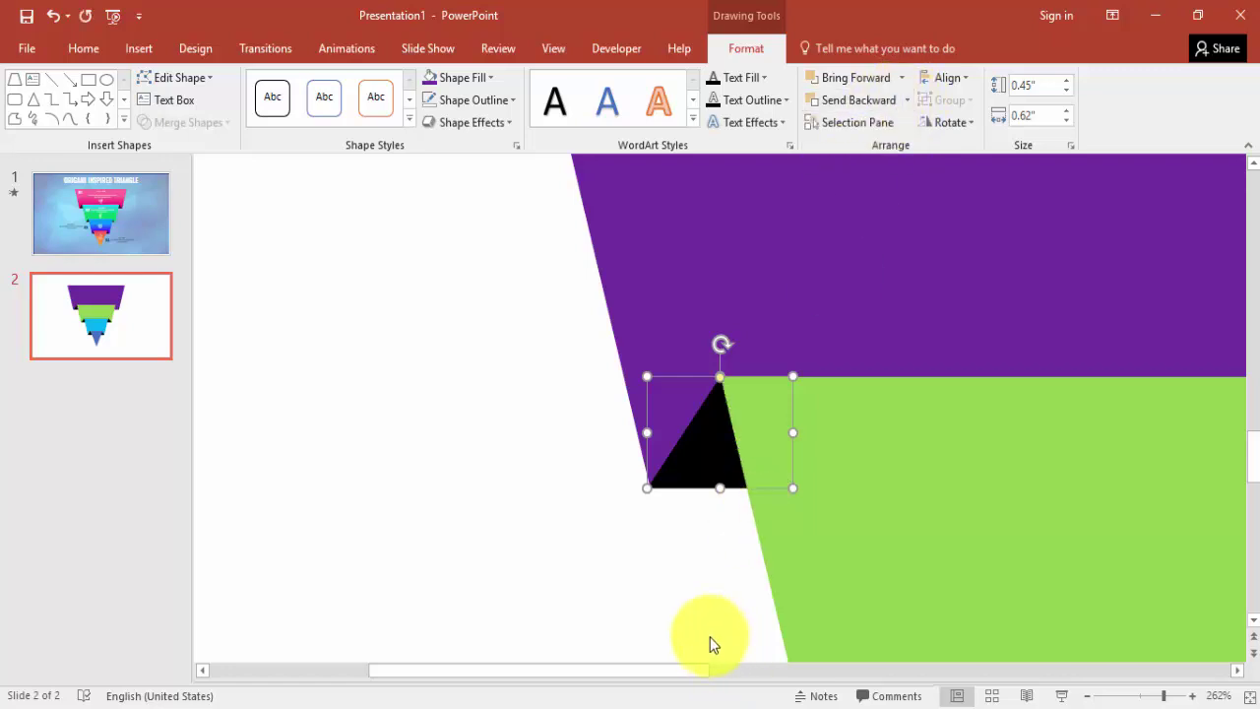
key("ctrl+z")
Place a black triangle at the green tier's upper right edge and send it behind the green tier.
left_click_drag(746, 442, 1198, 645)
left_click_drag(591, 670, 790, 670)
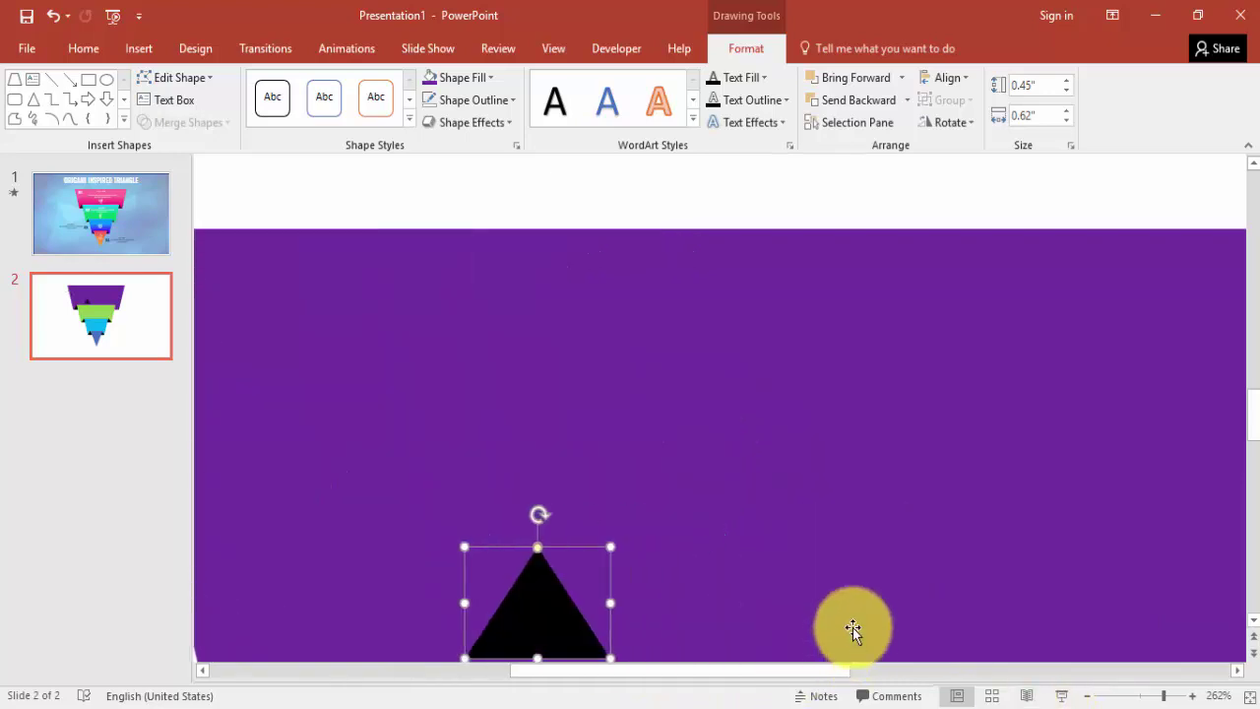
left_click_drag(535, 620, 1011, 579)
left_click_drag(785, 679, 869, 673)
scroll(886, 532, "down", 3)
left_click_drag(785, 519, 899, 613)
scroll(1004, 597, "down", 3)
left_click_drag(910, 510, 916, 520)
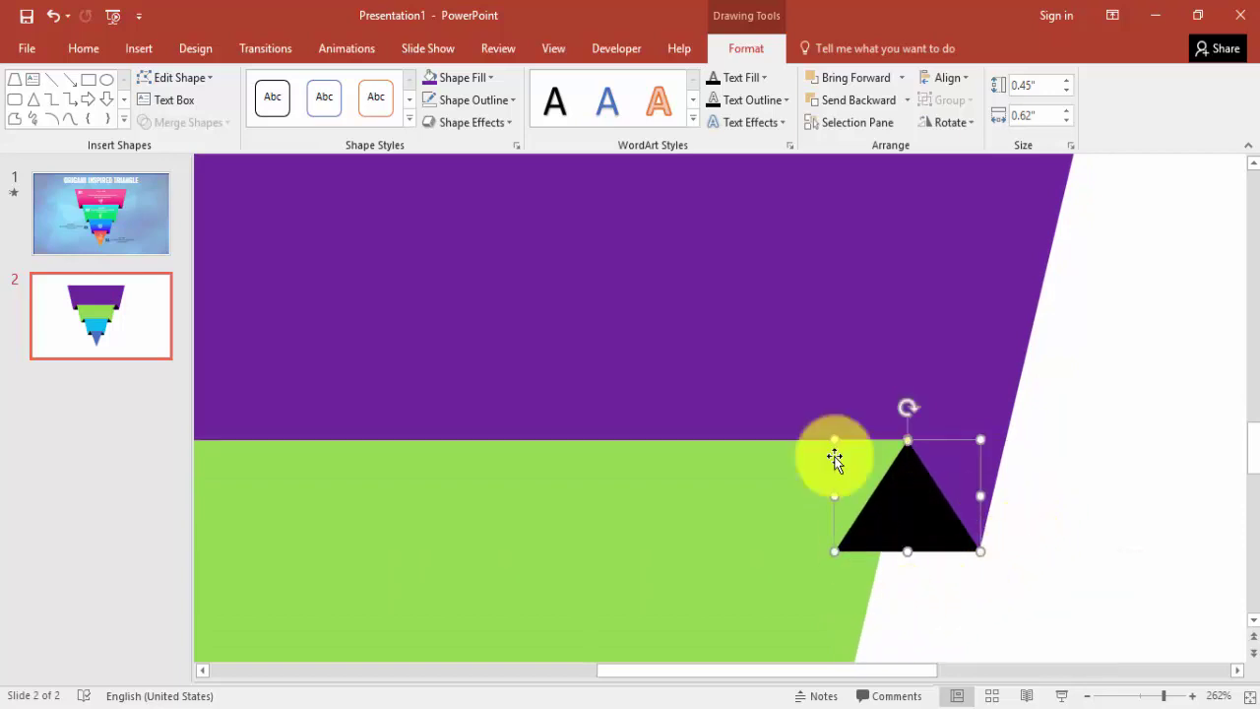
left_click(868, 103)
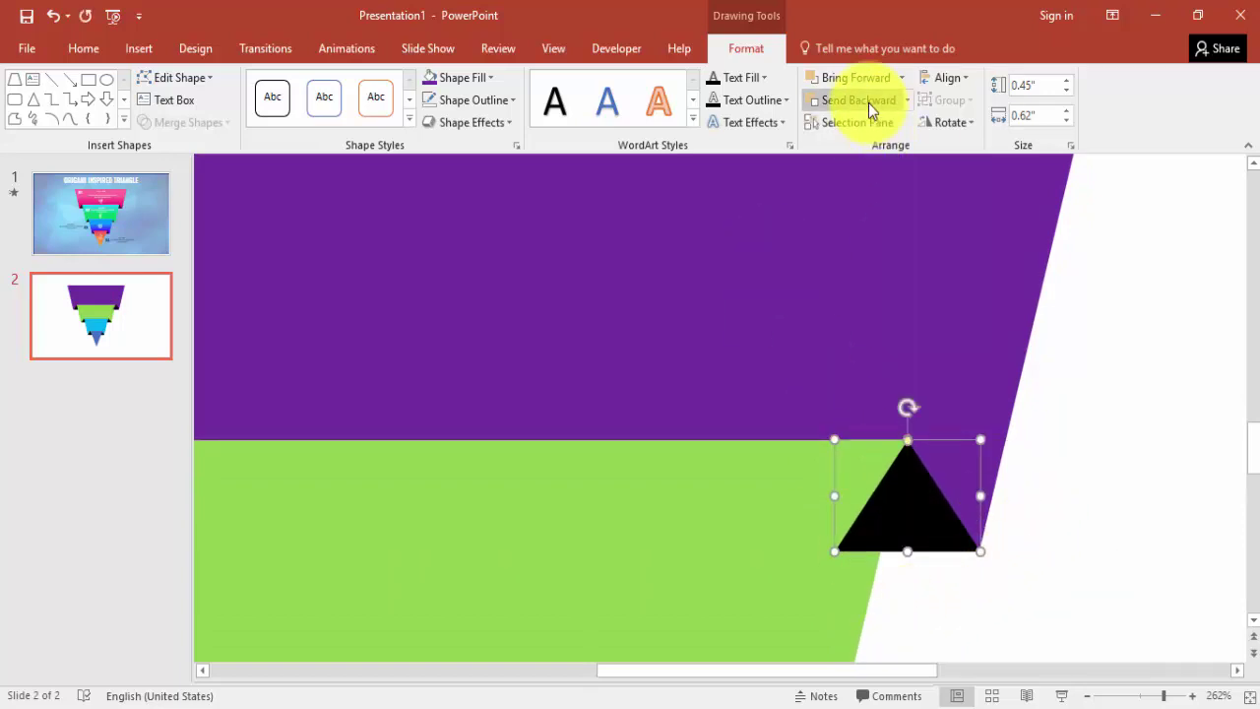
left_click(868, 102)
left_click(868, 101)
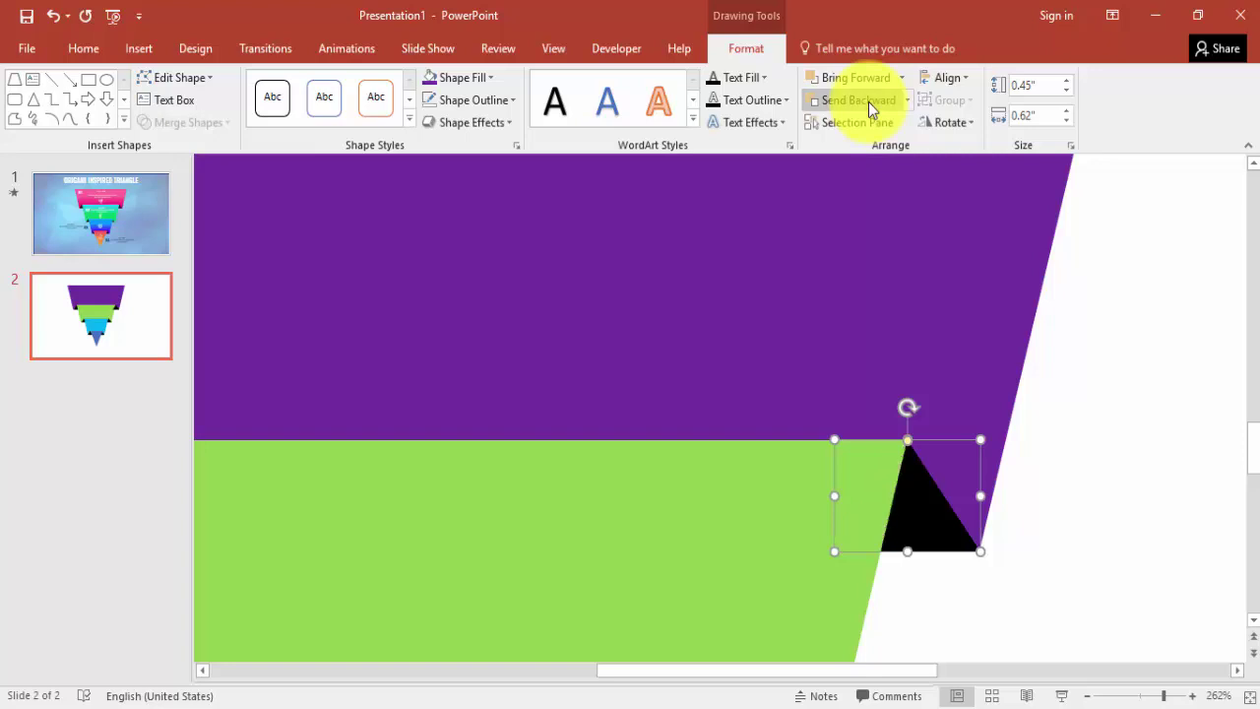
Zoom out and preview the funnel as a full-screen slide show.
left_click_drag(1162, 699, 1132, 697)
left_click(1060, 696)
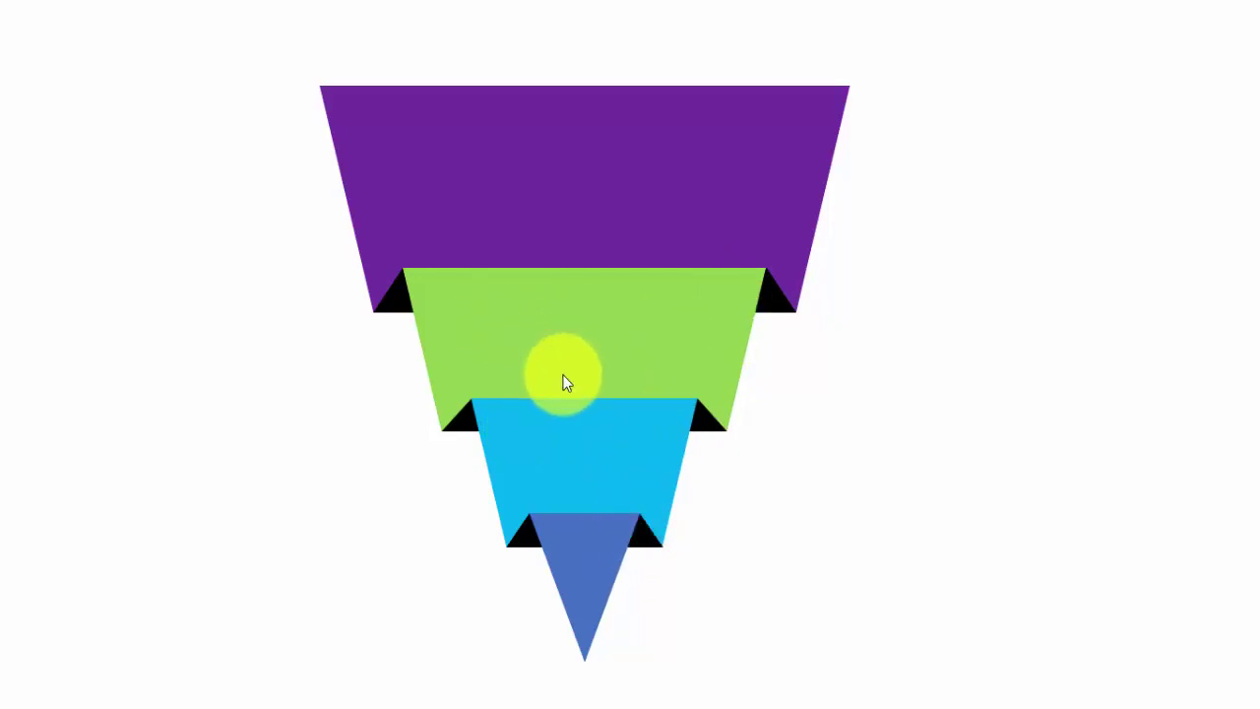
key("Escape")
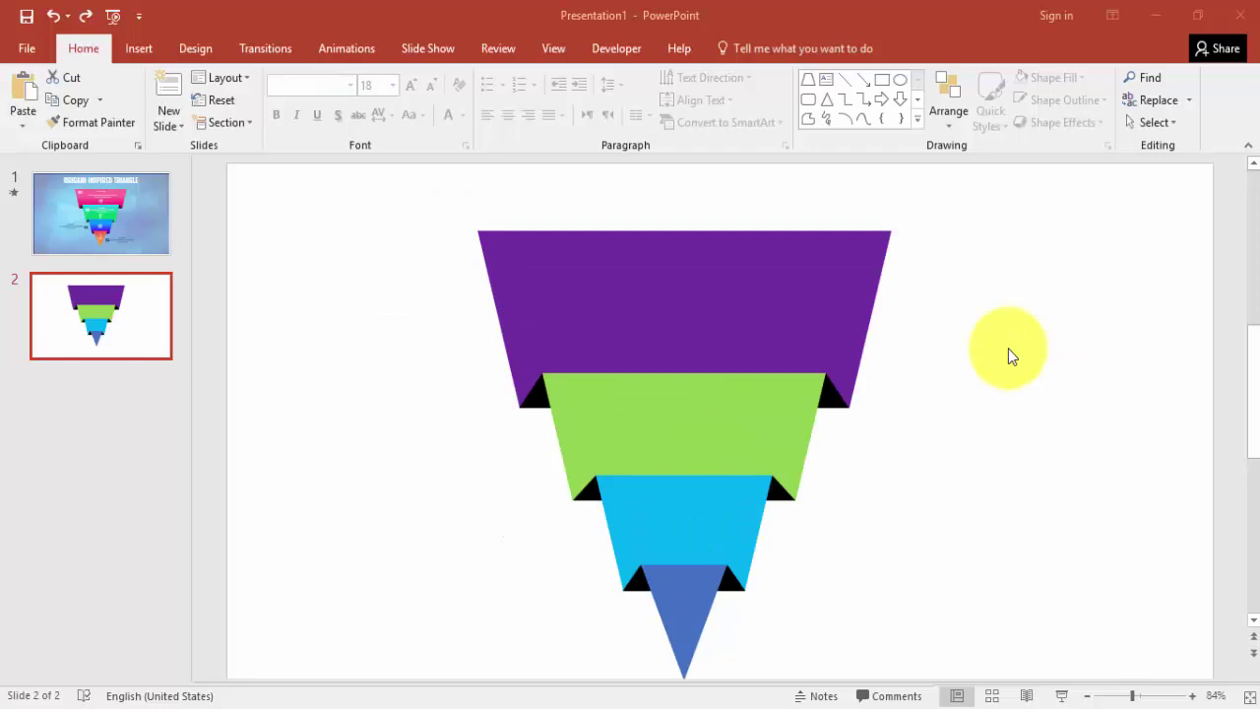
Draw a wide oval over the funnel's top, widen it leftward, and remove its outline.
left_click(139, 49)
left_click(306, 123)
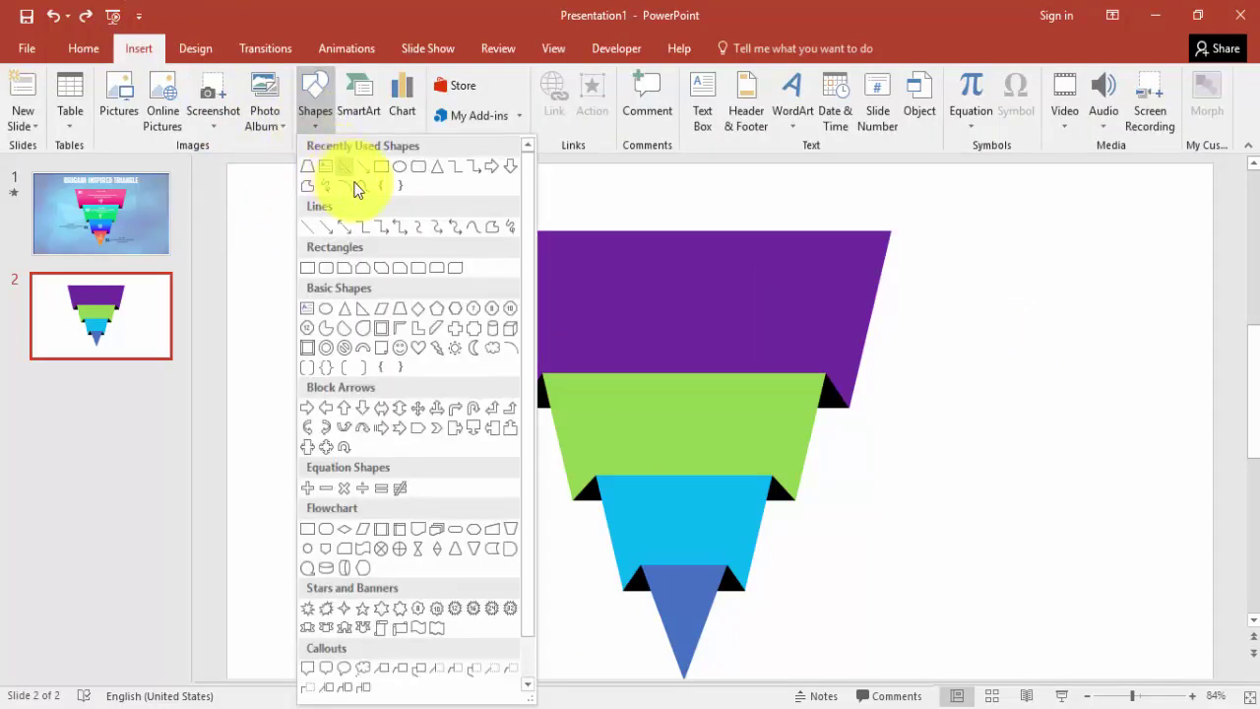
left_click(401, 167)
mouse_move(418, 200)
left_mouse_down()
mouse_move(909, 352)
mouse_move(1011, 407)
mouse_move(988, 417)
mouse_move(994, 427)
left_mouse_up()
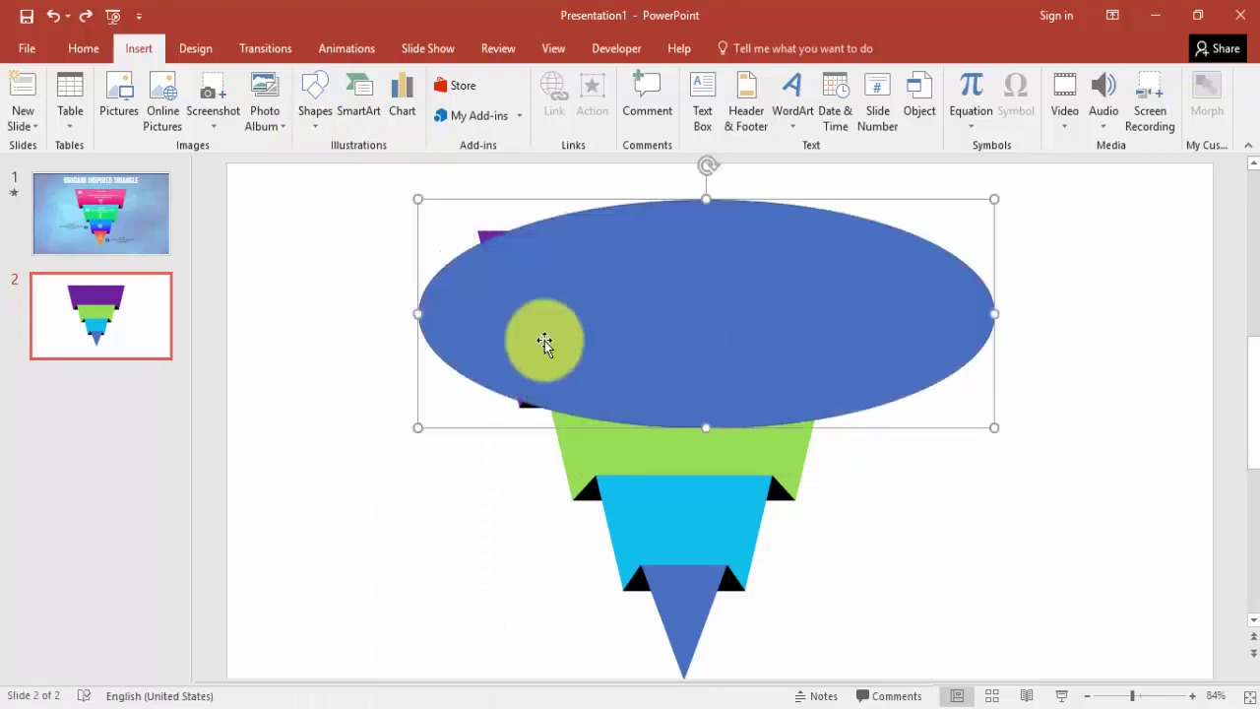
left_click_drag(419, 316, 384, 297)
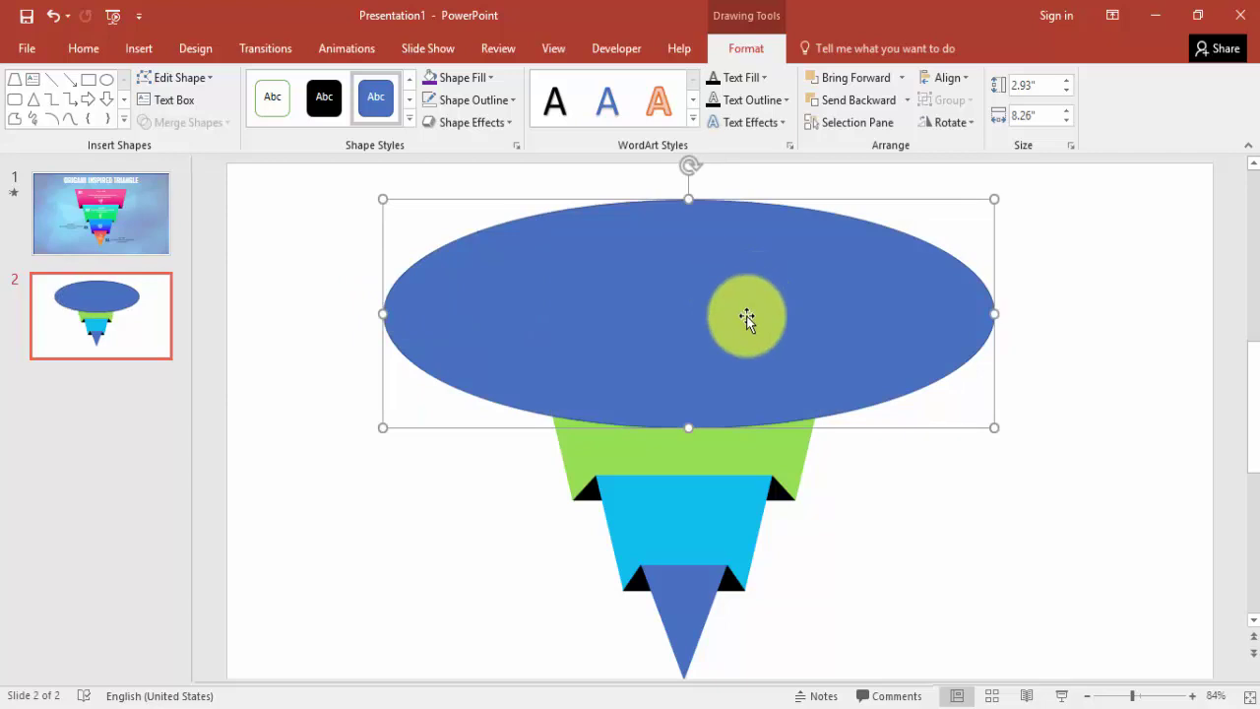
left_click(459, 102)
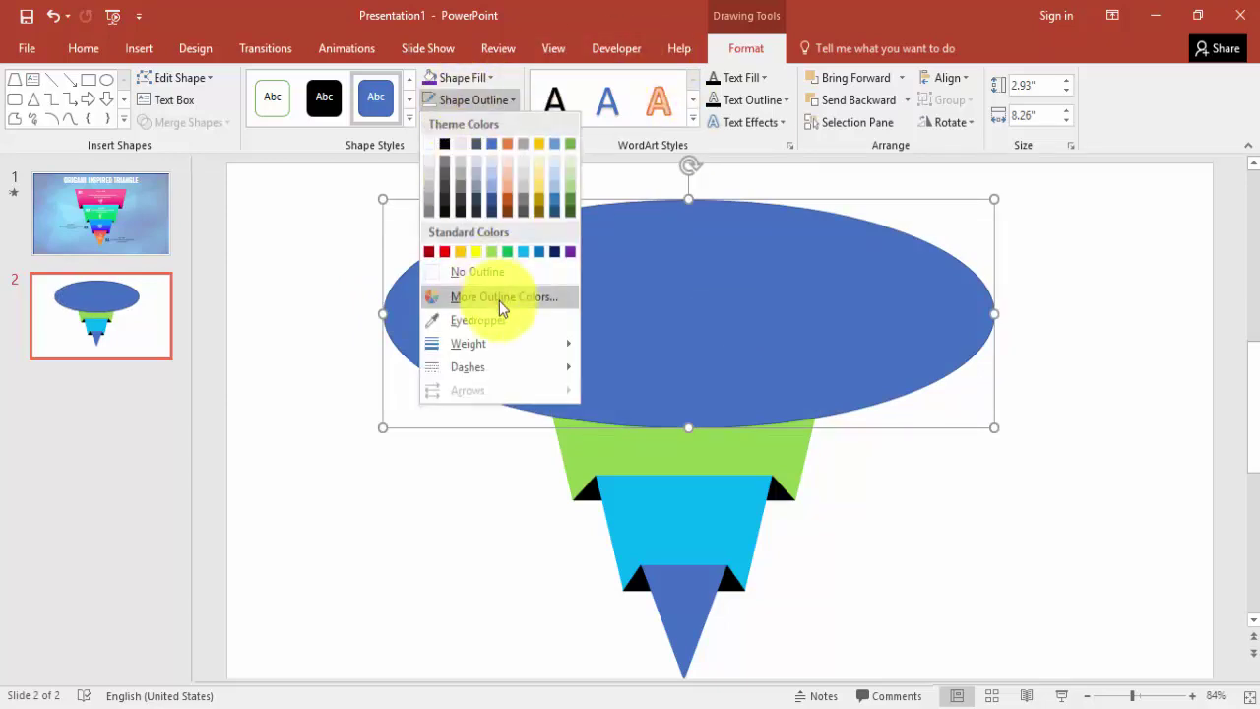
left_click(484, 275)
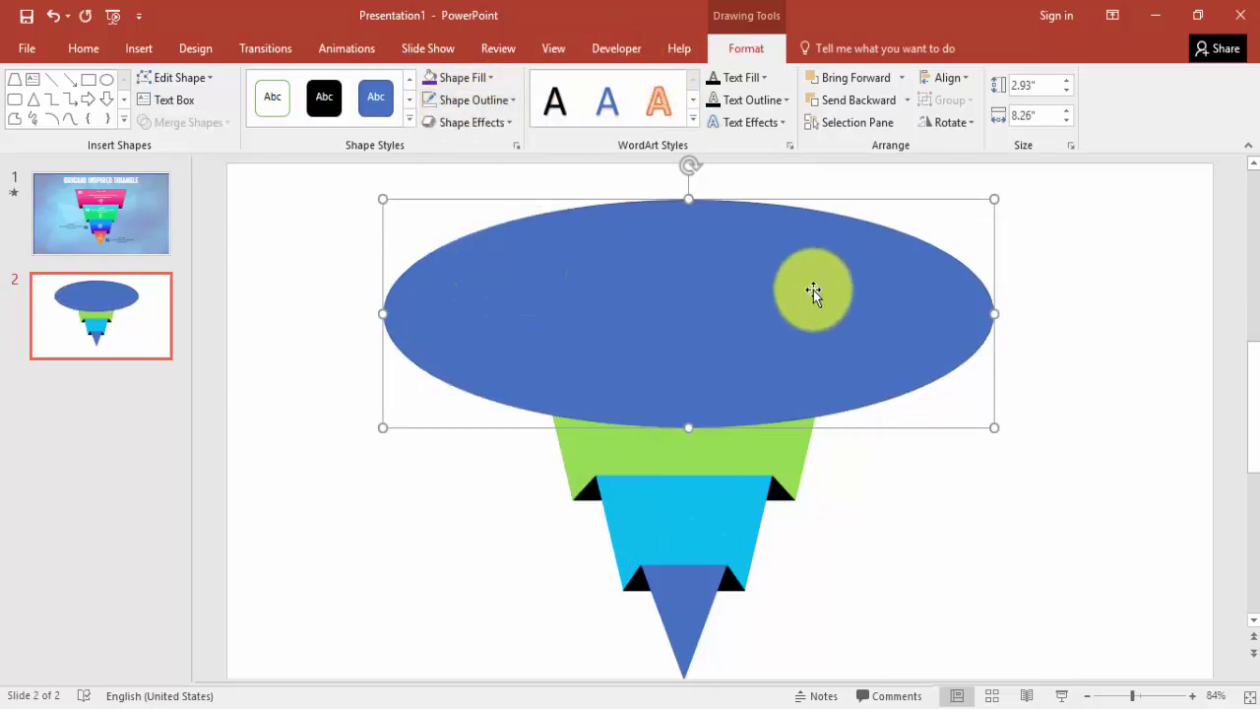
right_click(871, 307)
In the ellipse's Format Shape settings, select the first gradient stop for editing.
left_click(935, 687)
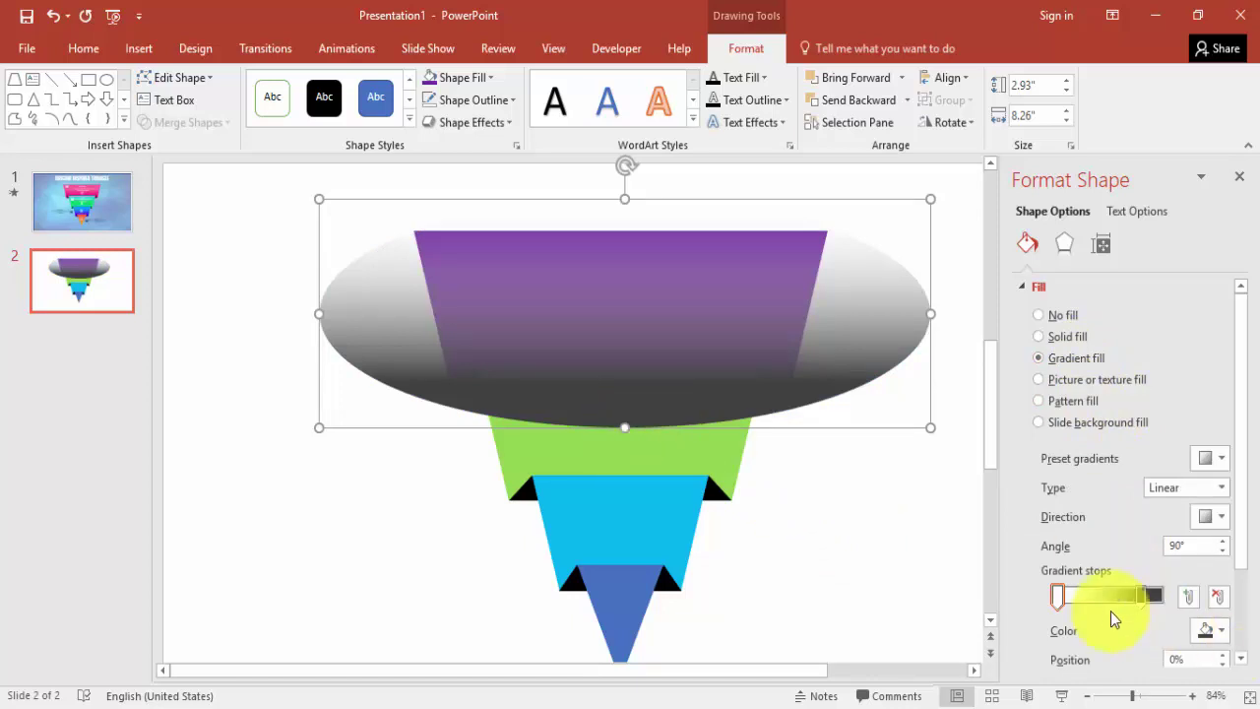
scroll(1250, 531, "down", 2)
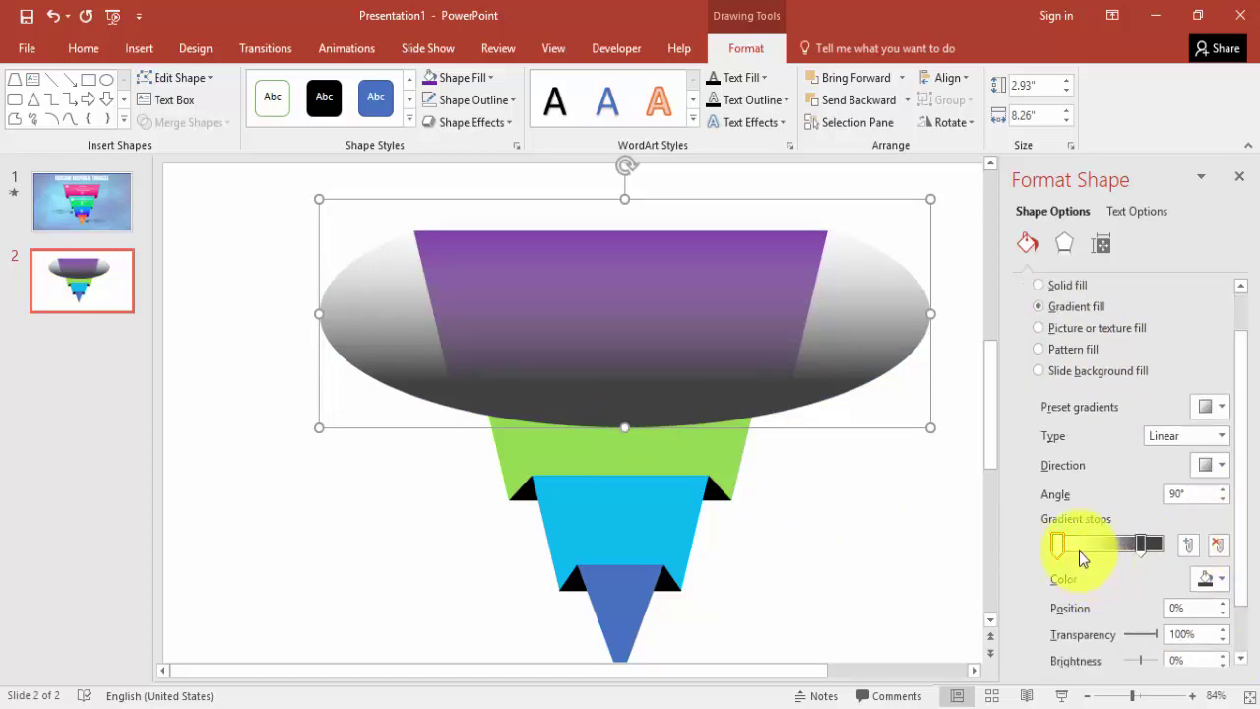
left_click(1061, 547)
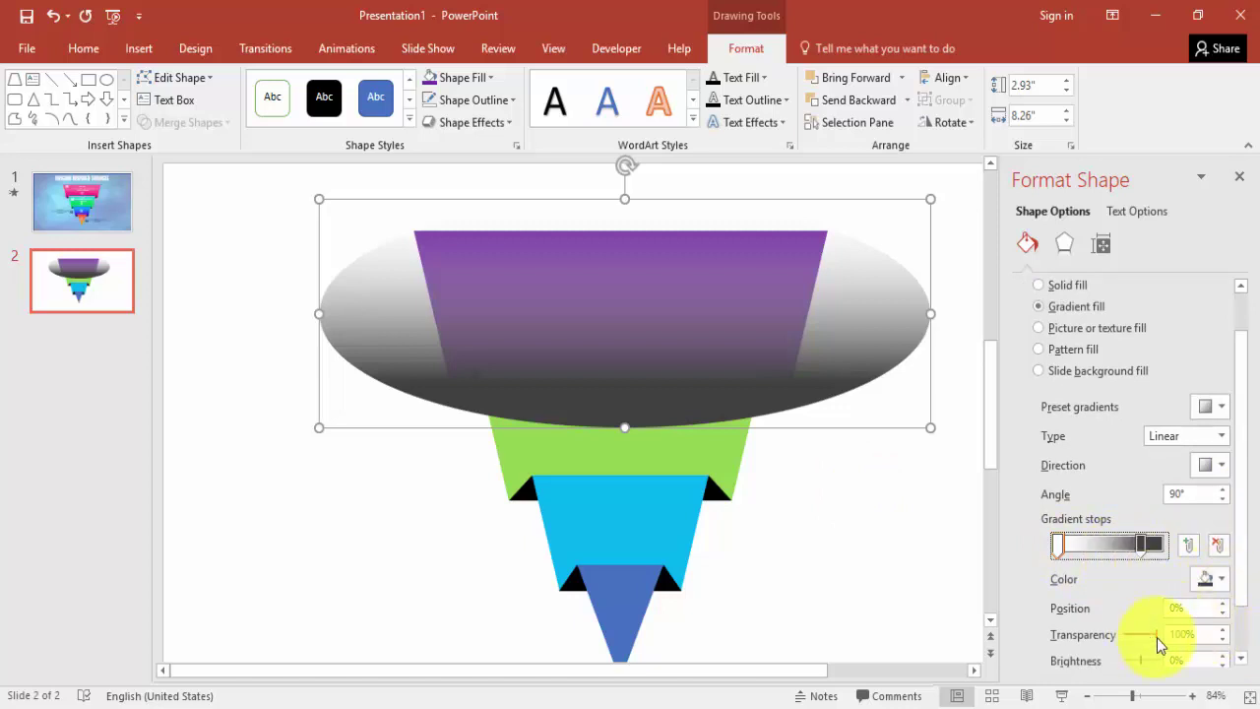
left_click(1057, 544)
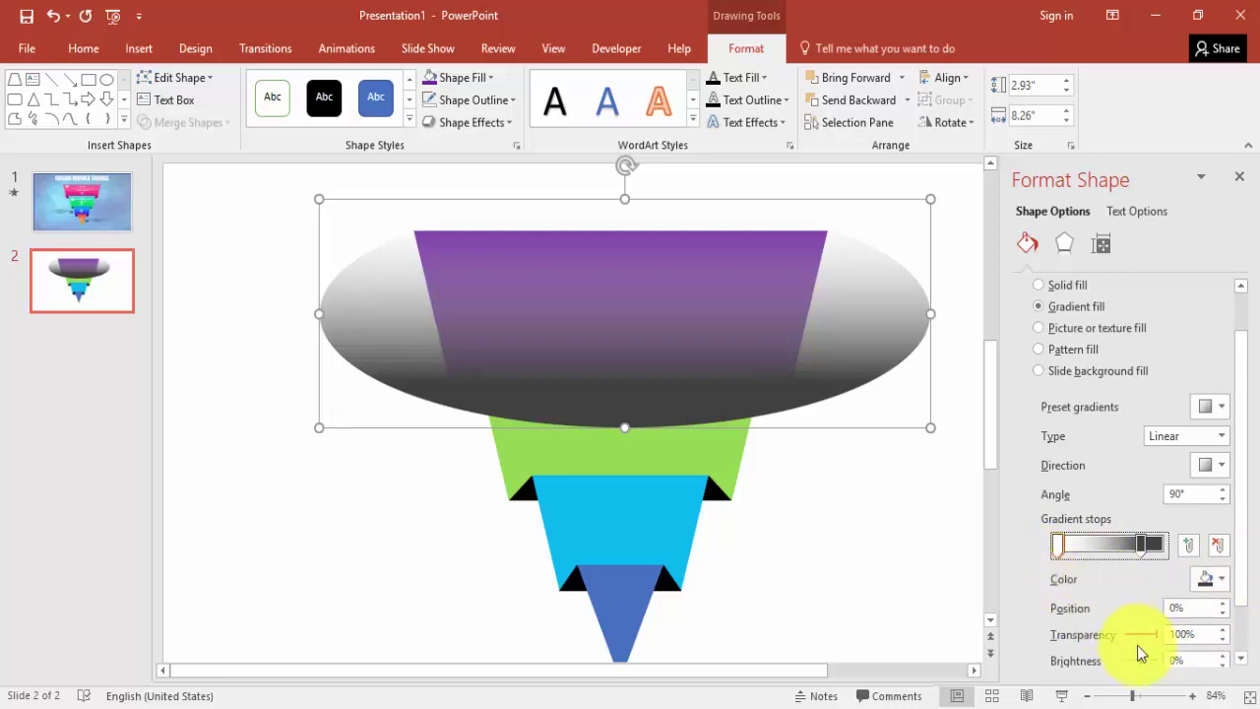